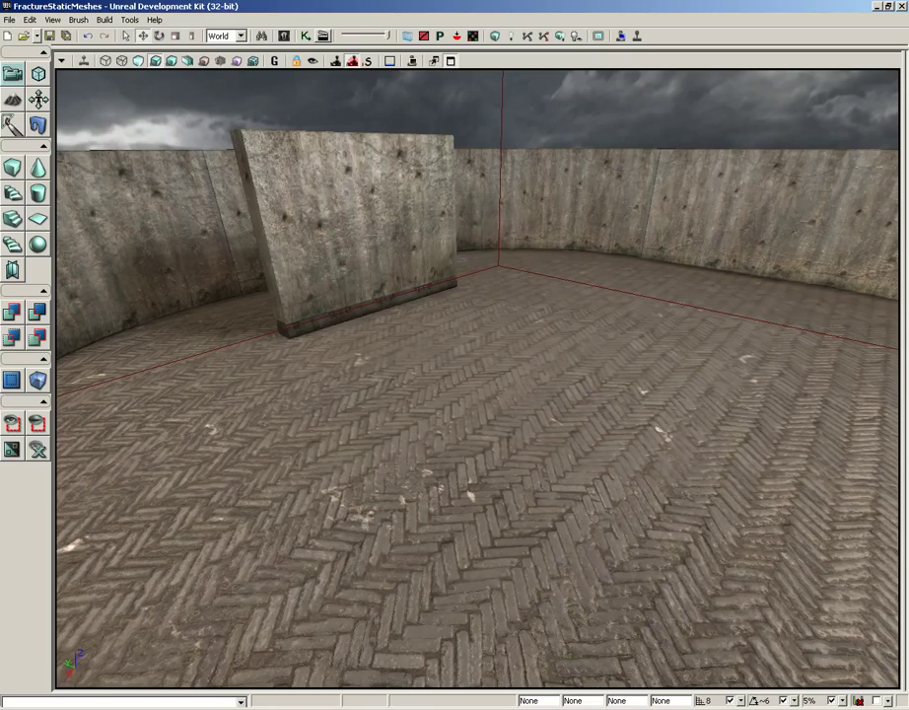
Step: Start an in-editor play test from the brick floor near the free-standing concrete wall and fire several shots at the surrounding outer wall
right_click(525, 250)
click(558, 499)
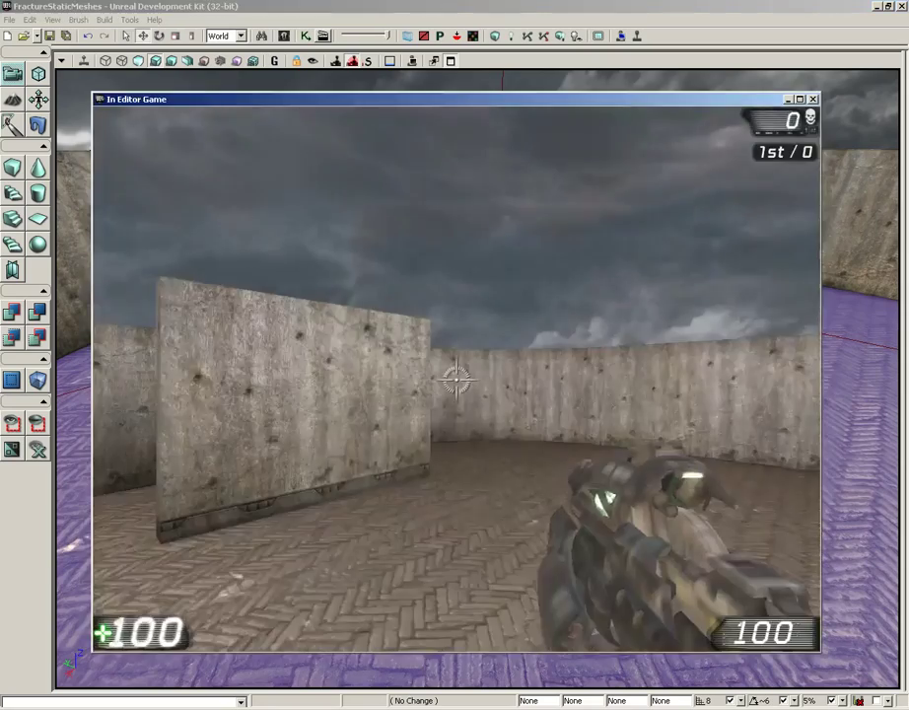
key(w)
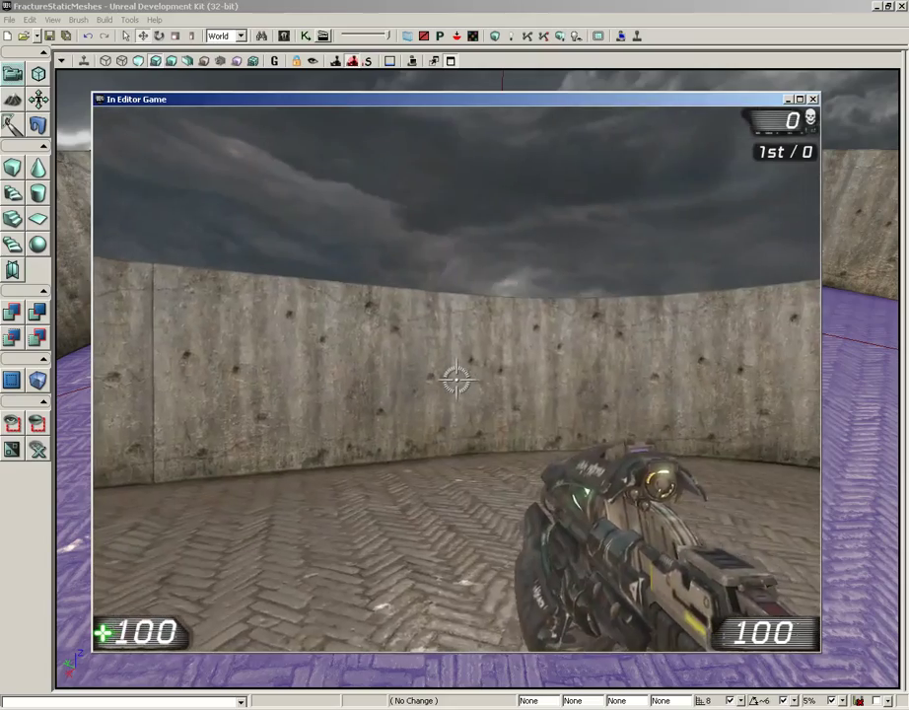
key(w)
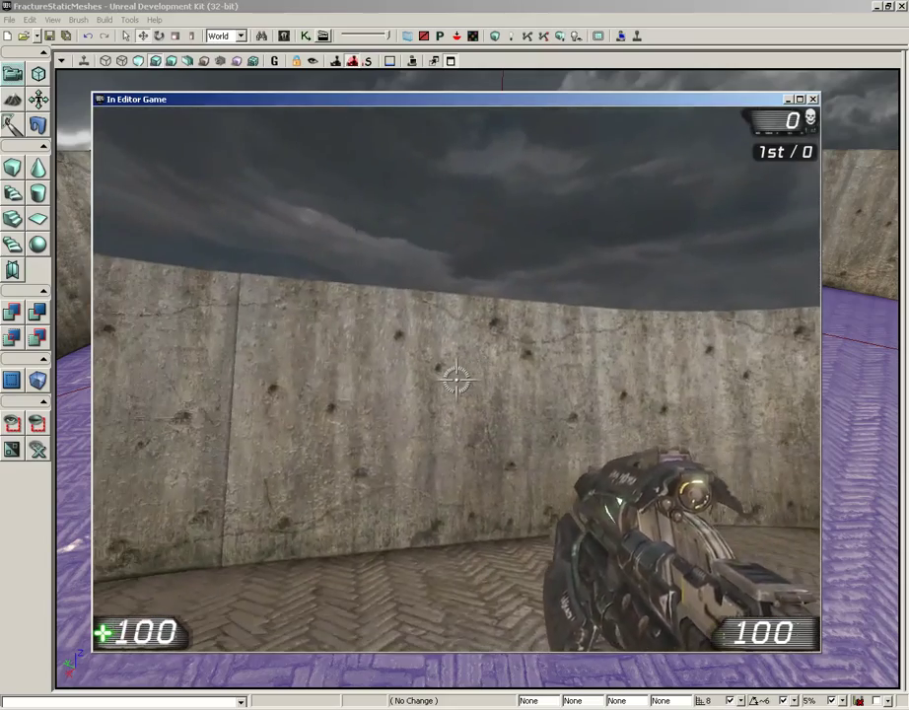
click(457, 380)
click(456, 379)
click(457, 379)
key(w)
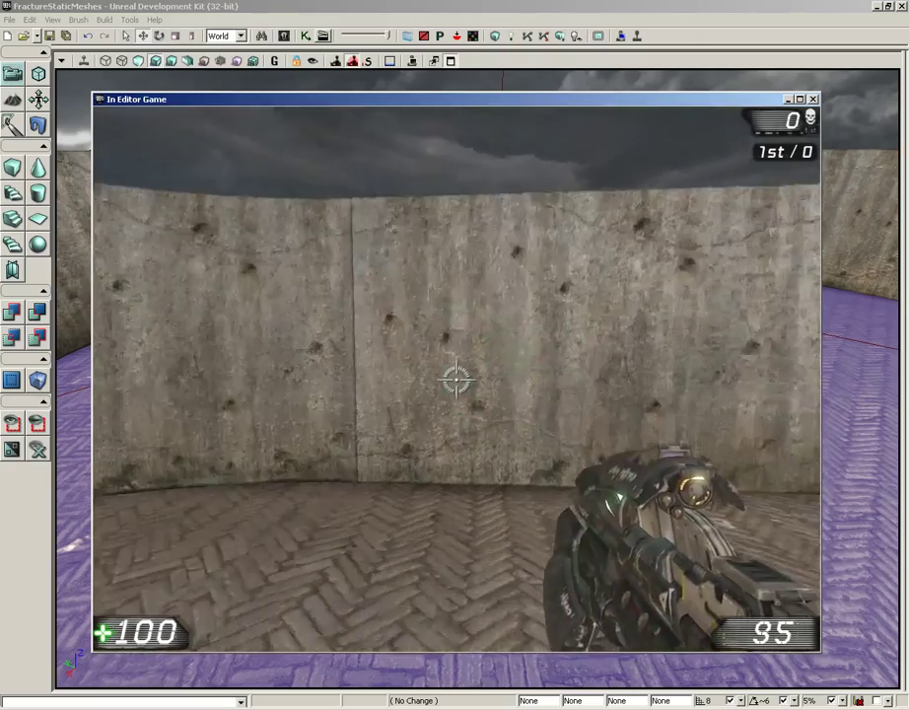
right_click(457, 380)
right_drag(456, 380, 457, 380)
key(s)
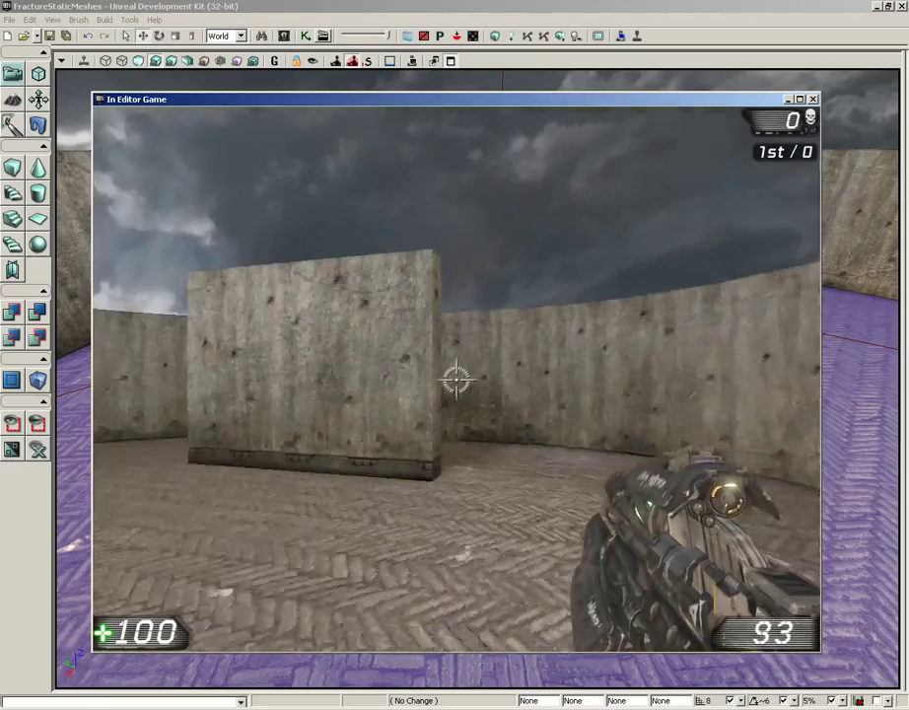
Step: Shoot a hole through the free-standing concrete wall, examine the fractured pieces from both sides, and end the play test
key(w)
key(a)
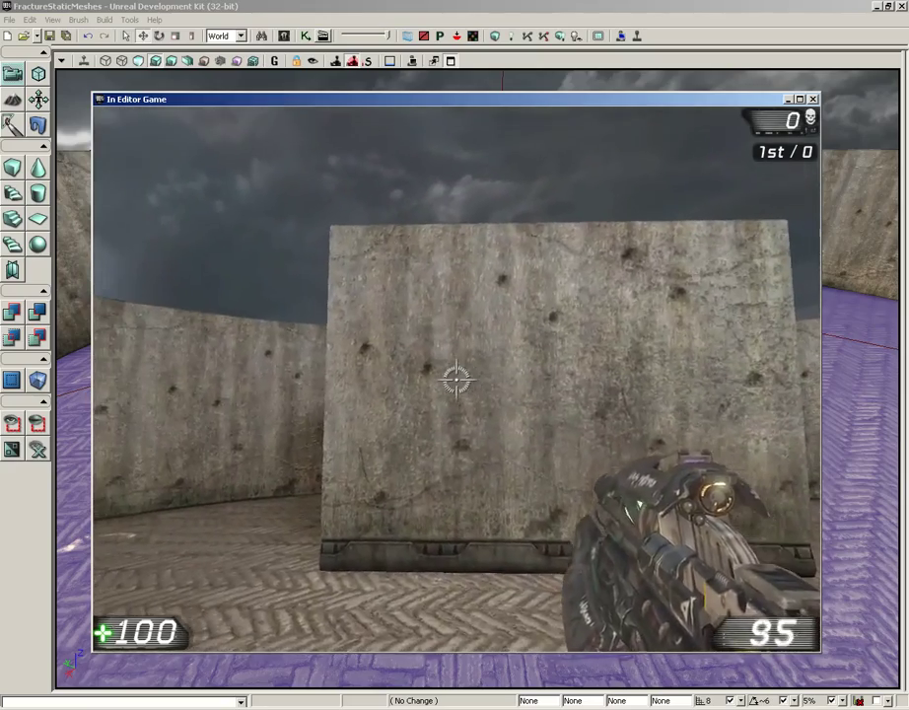
drag(456, 380, 457, 379)
key(s)
right_drag(456, 380, 456, 380)
key(w)
key(d)
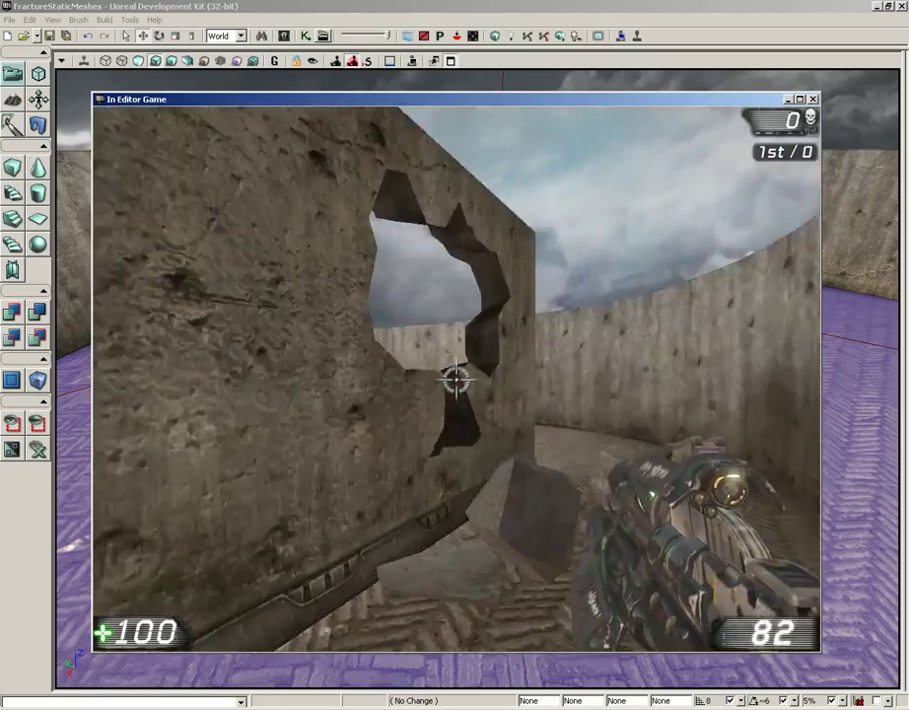
click(456, 379)
key(d)
drag(457, 379, 456, 379)
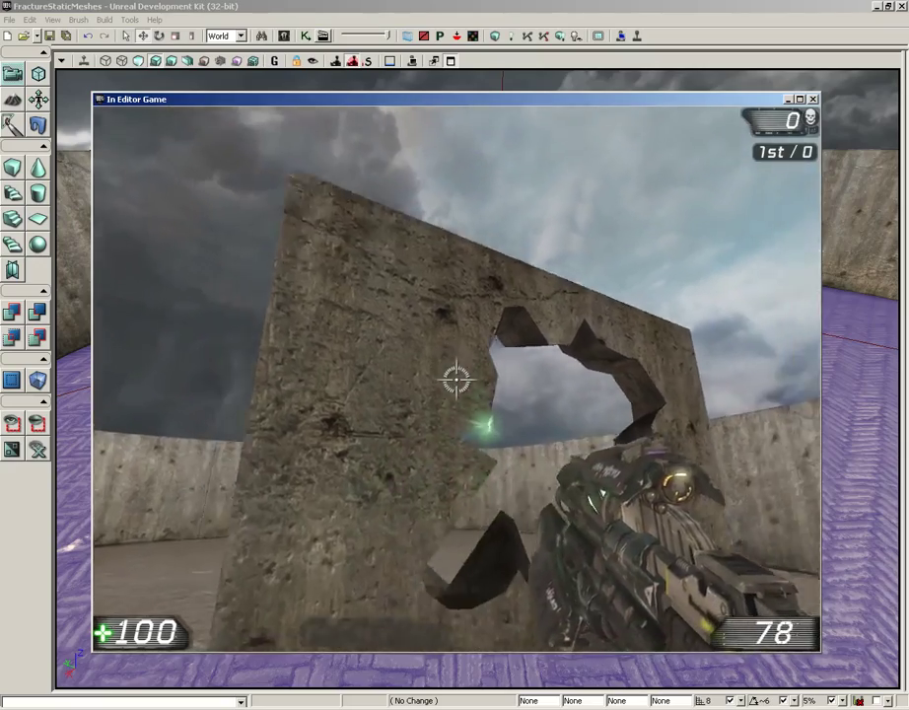
key(a)
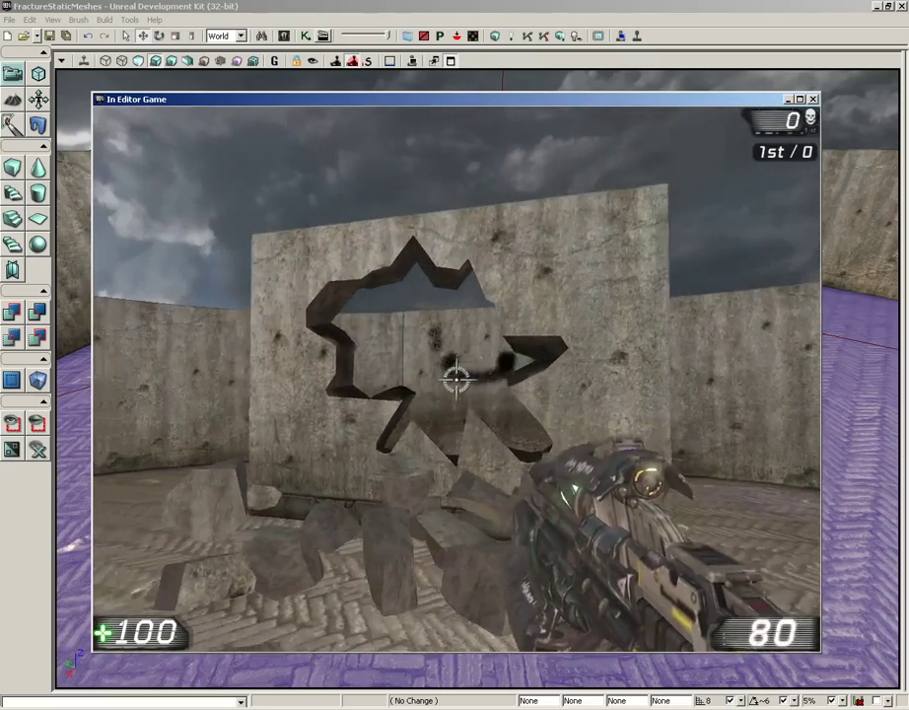
key(s)
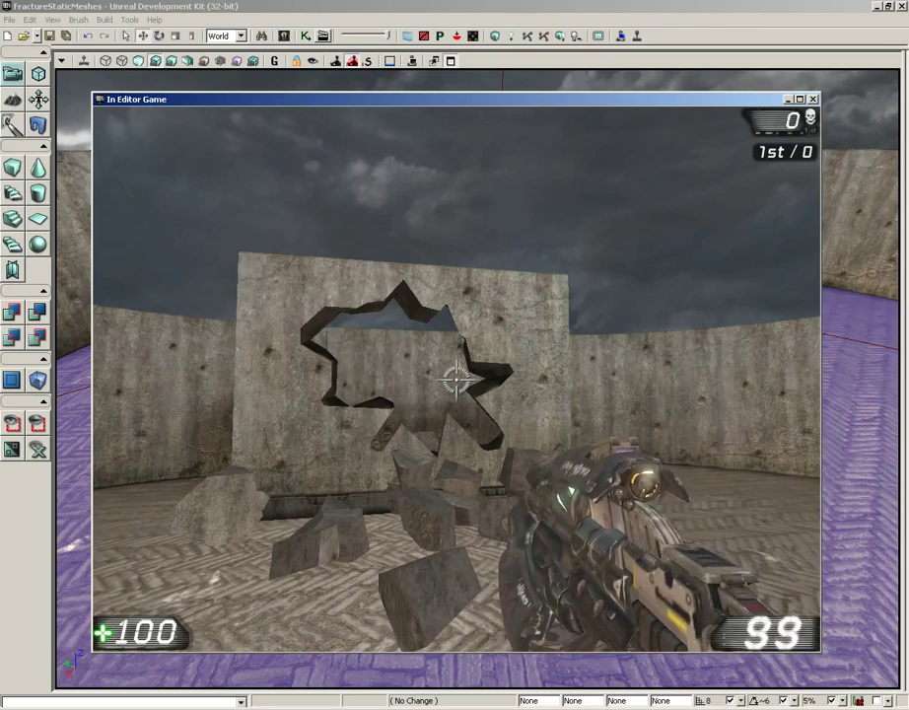
key(Escape)
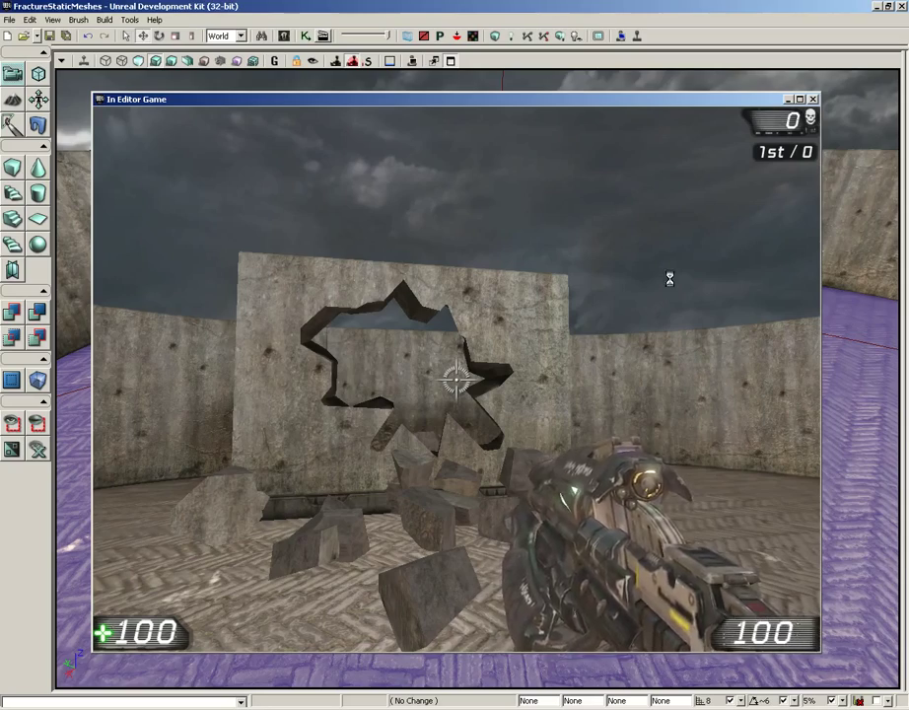
right_drag(669, 268, 785, 235)
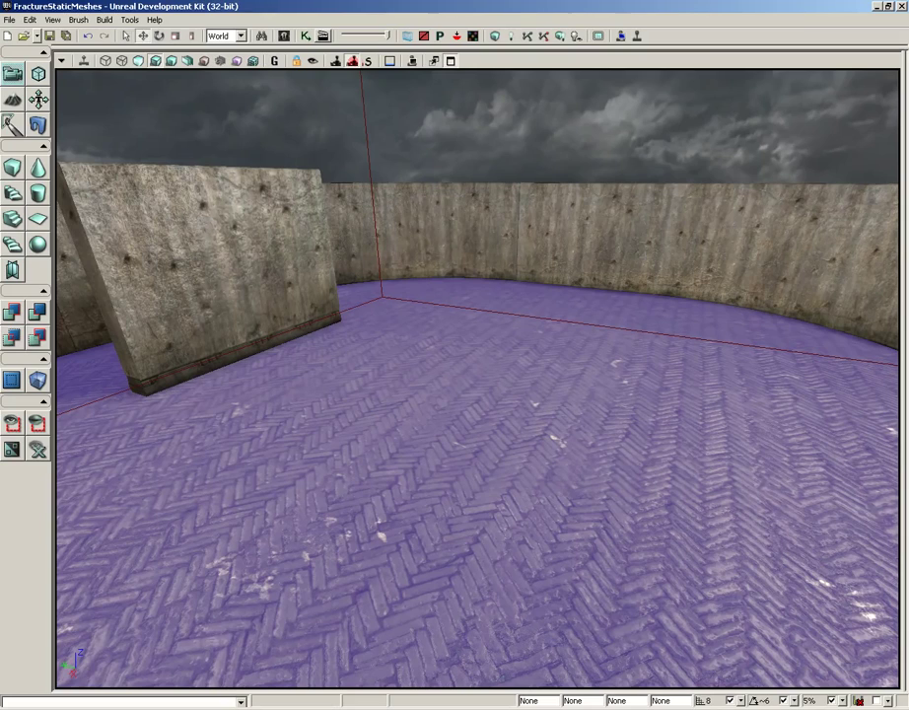
Step: Search the Content Browser for "supports" in place of the old search term, showing only static meshes
click(282, 38)
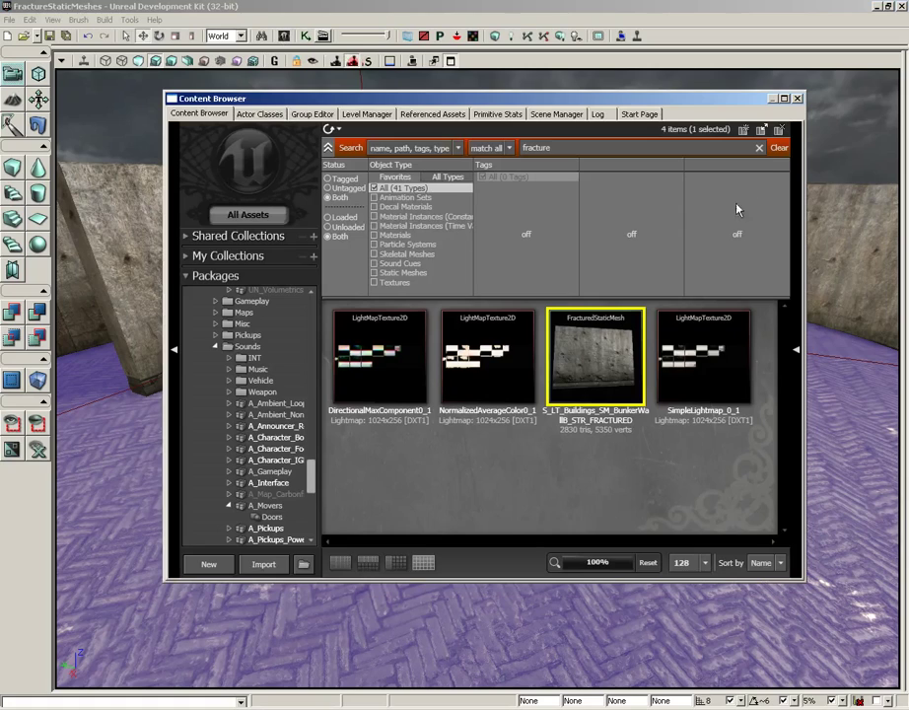
click(777, 147)
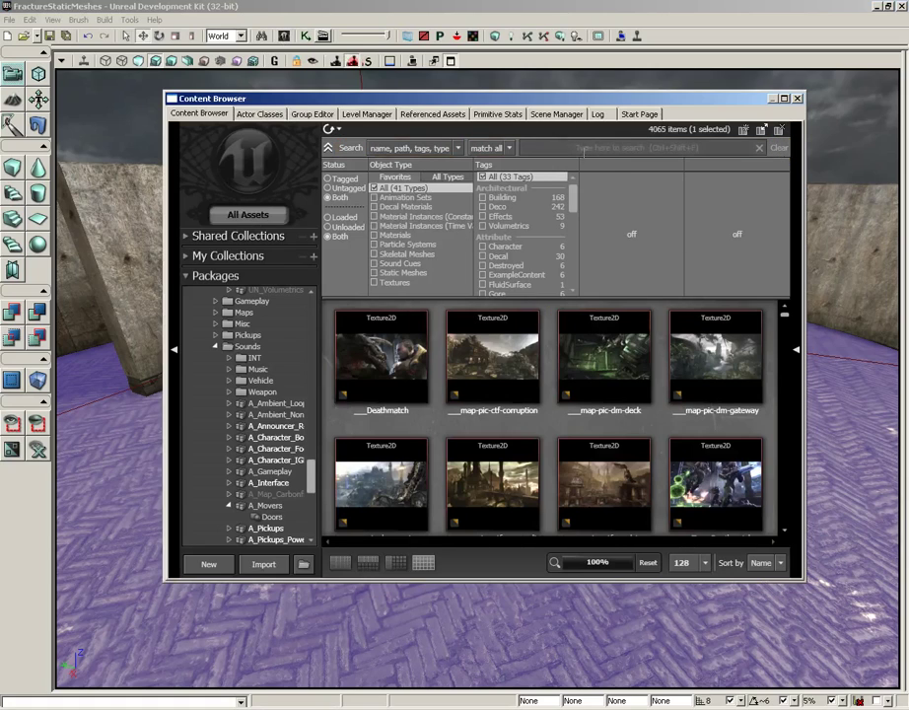
click(583, 147)
text(supports)
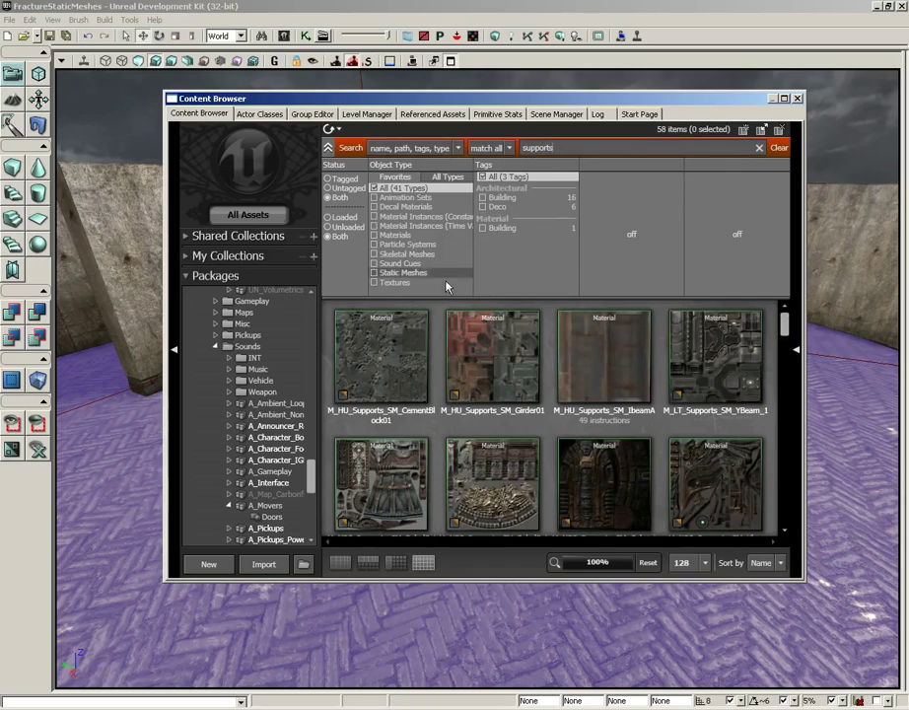
click(375, 272)
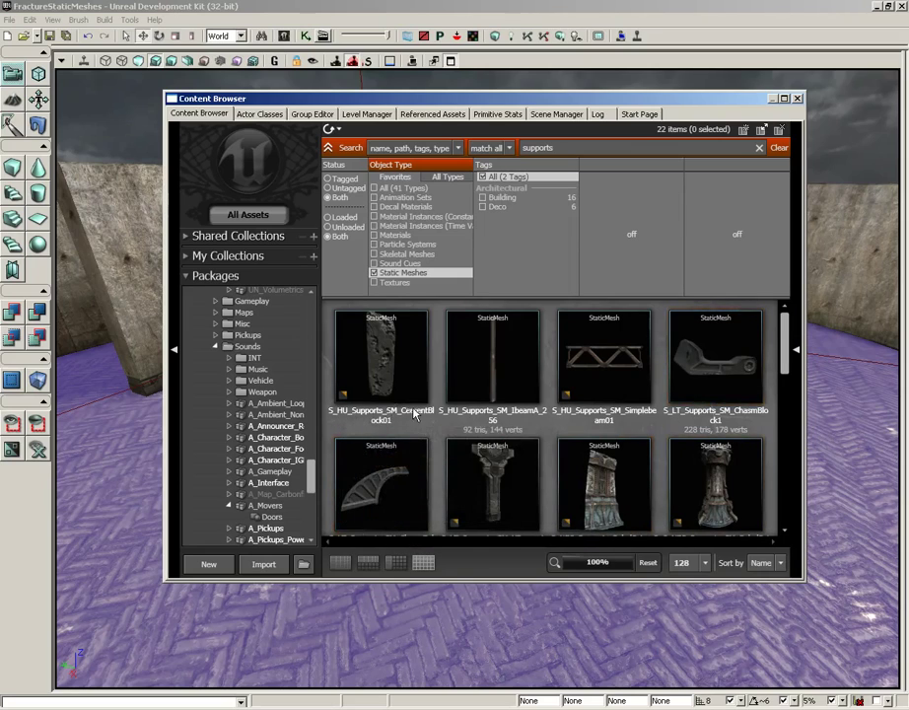
Step: Open S_HU_Supports_SM_CementBlock01 in the Static Mesh Editor and view the block upright
double_click(390, 352)
drag(217, 199, 394, 94)
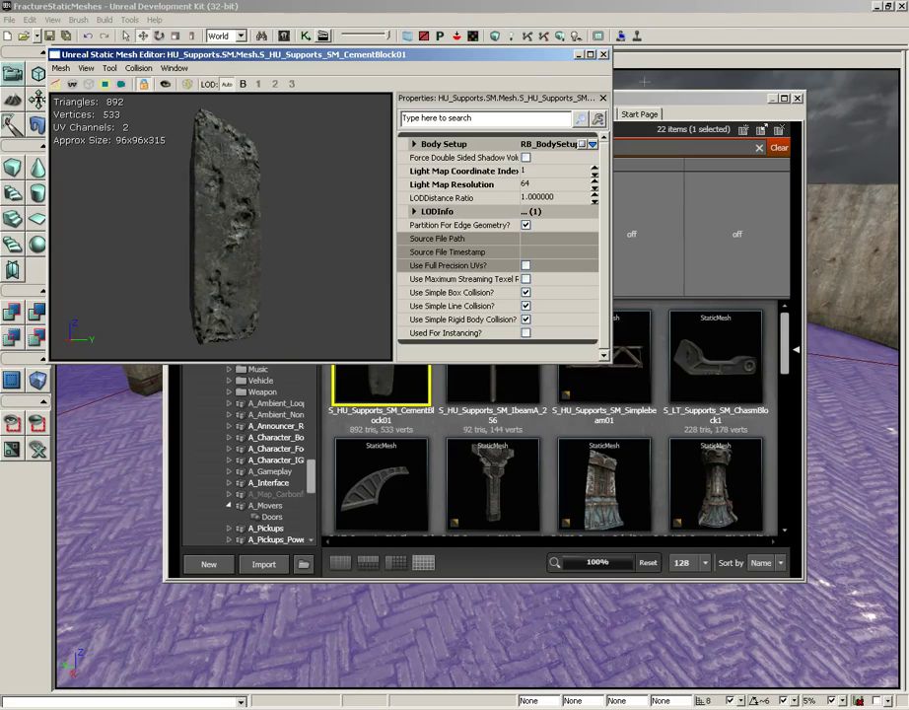
drag(395, 54, 567, 92)
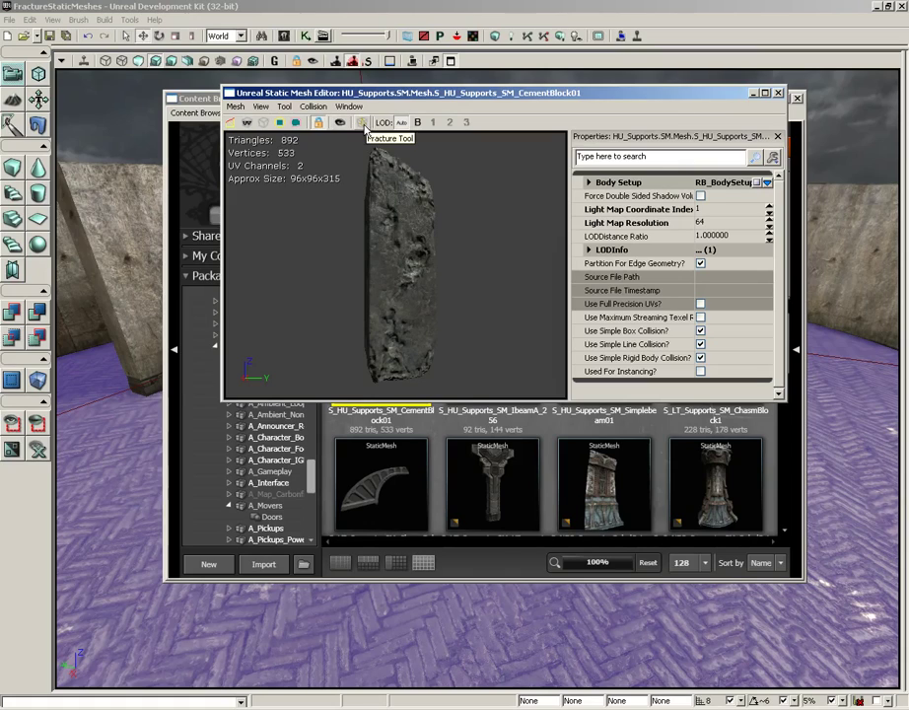
Step: Open the Fracture Tool for the cement block and arrange its window beside the mesh preview so both are visible
click(286, 106)
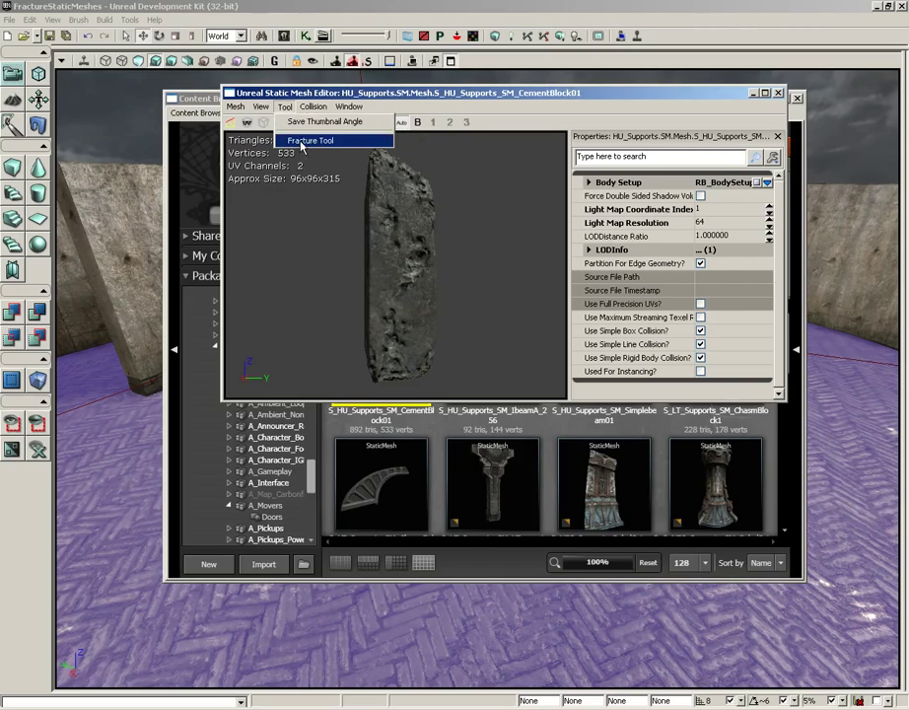
click(303, 143)
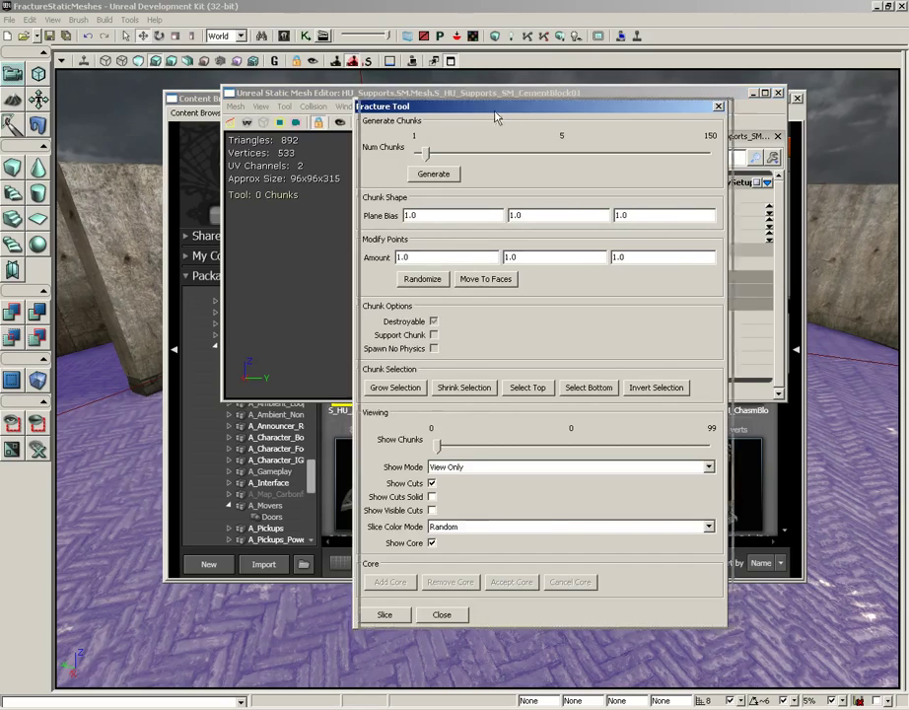
drag(495, 117, 606, 113)
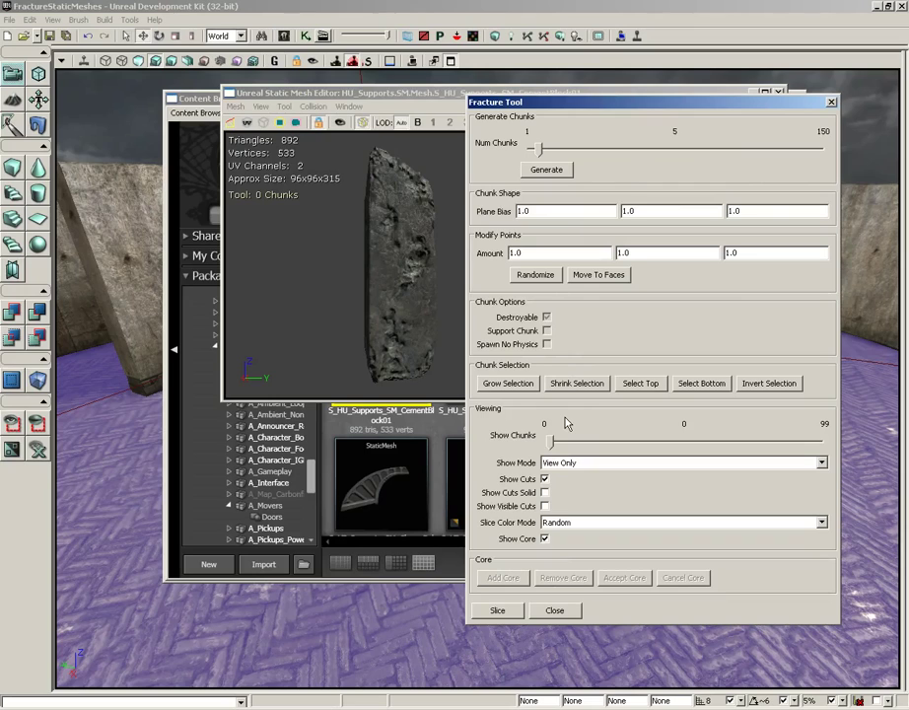
drag(443, 92, 289, 95)
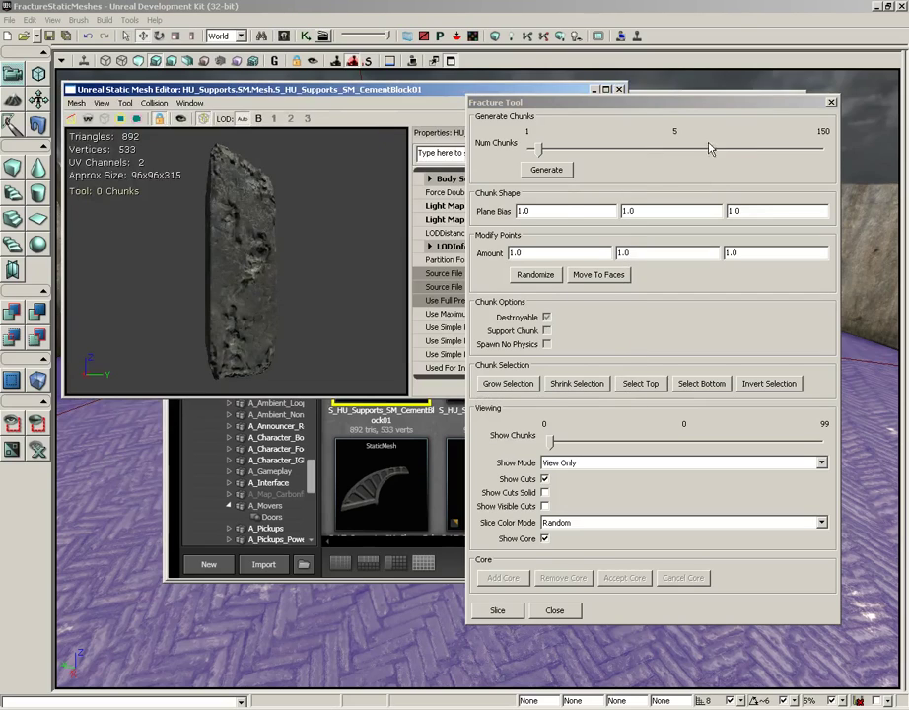
drag(671, 105, 660, 75)
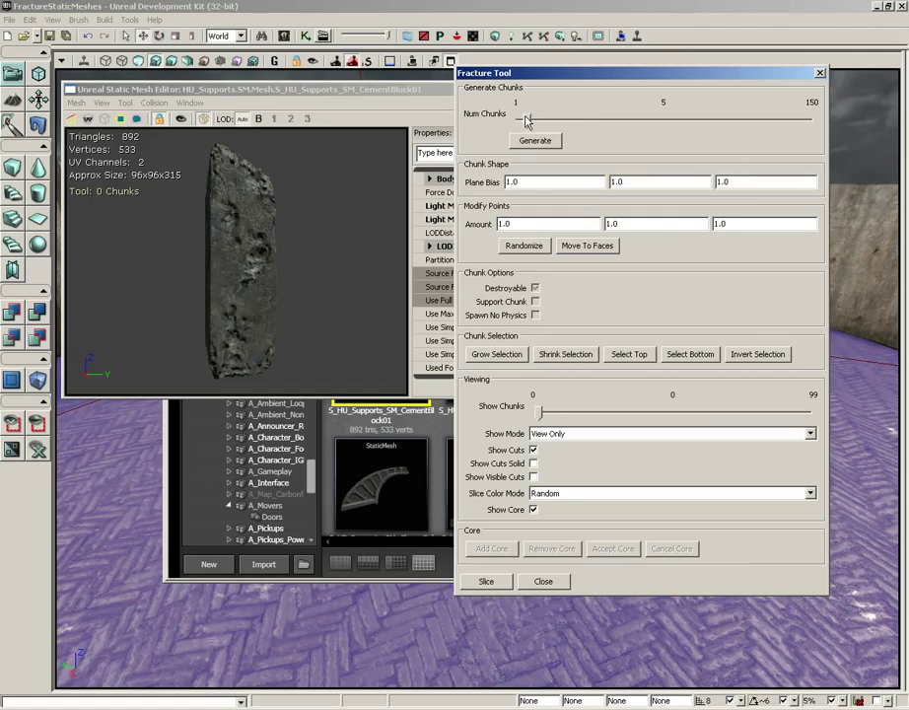
Step: Generate 50 fracture chunks for the cement block and show the cuts as solid
drag(530, 120, 614, 135)
click(541, 146)
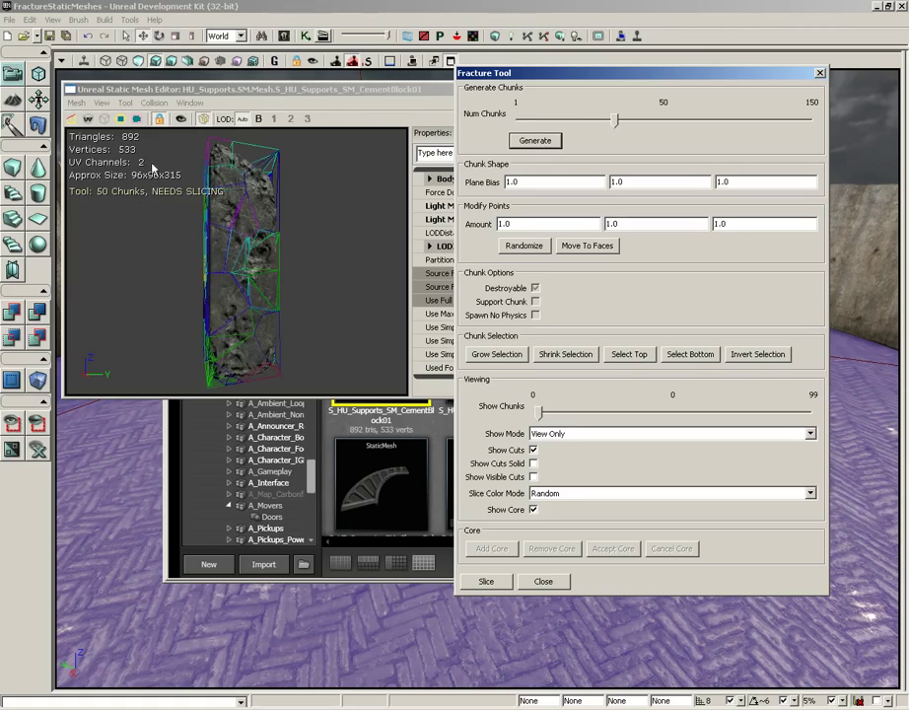
drag(304, 223, 361, 194)
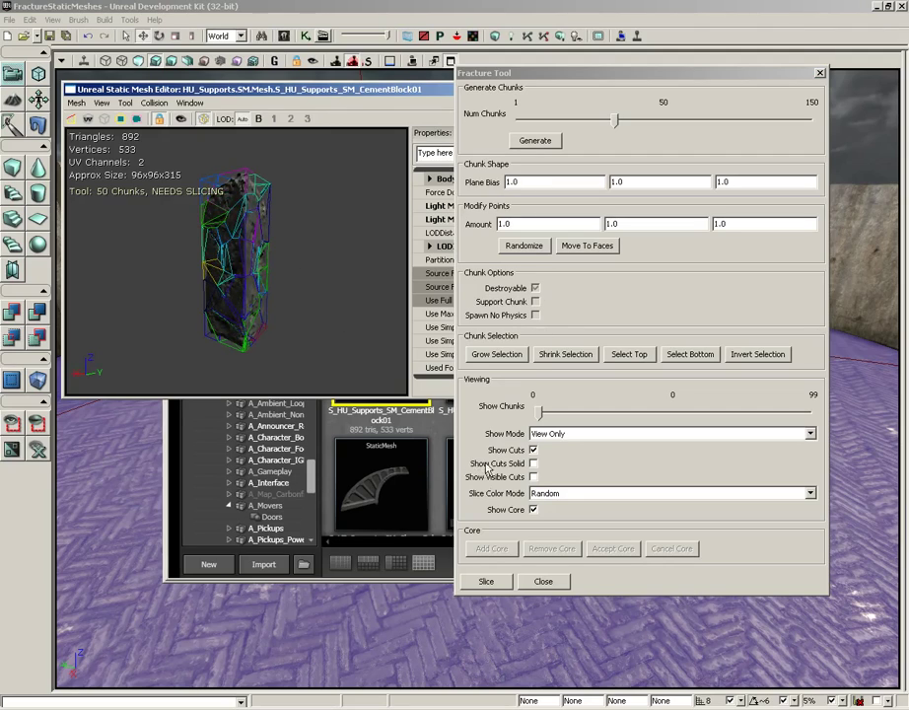
click(532, 463)
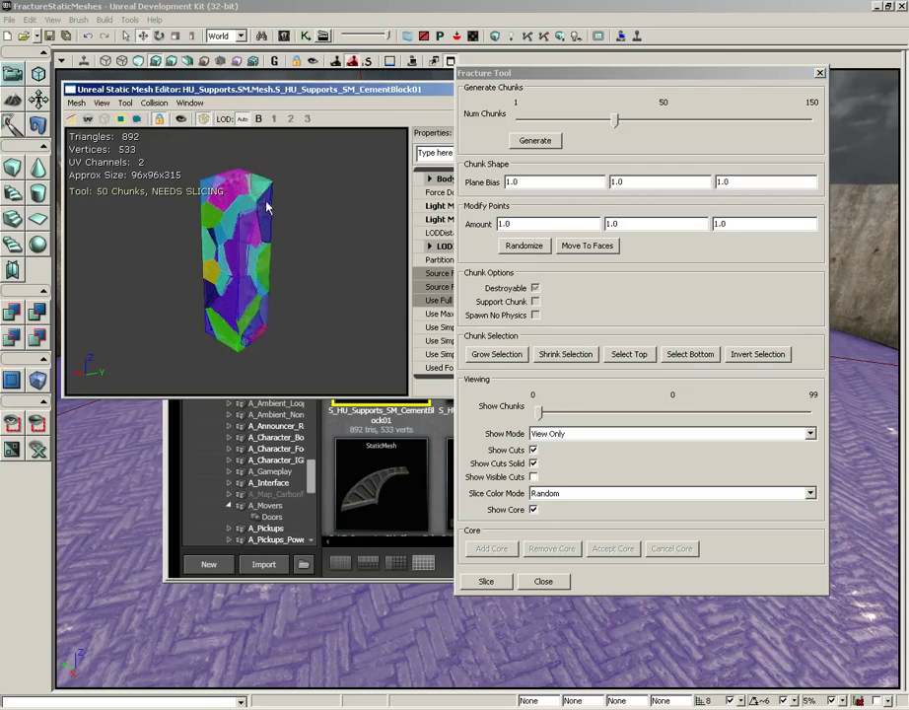
drag(266, 204, 408, 147)
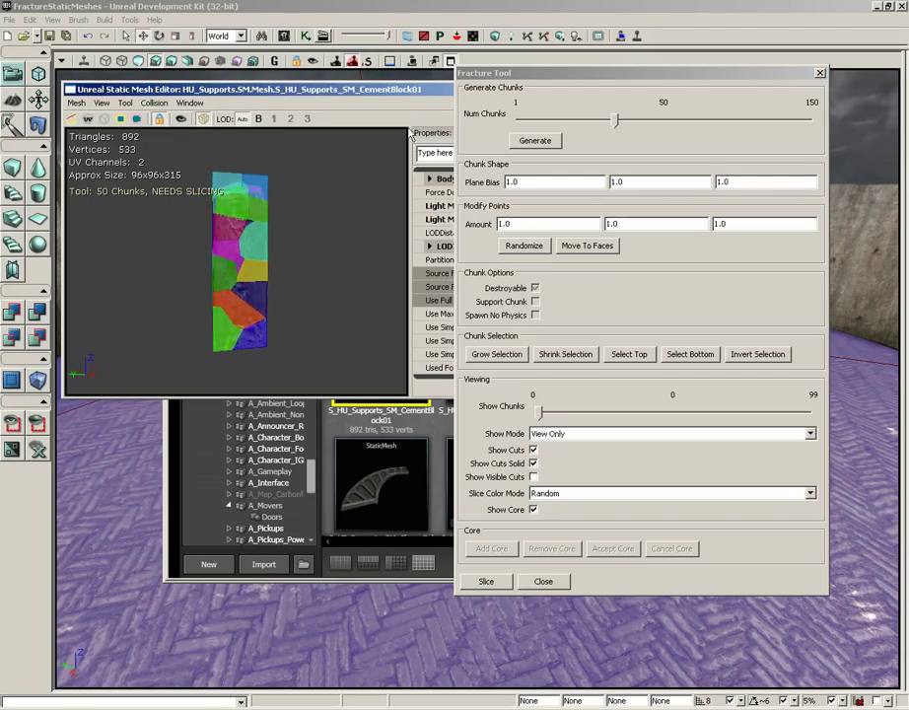
Step: Select one chunk on the block's upper edge and examine it and its neighbours from several angles
click(262, 250)
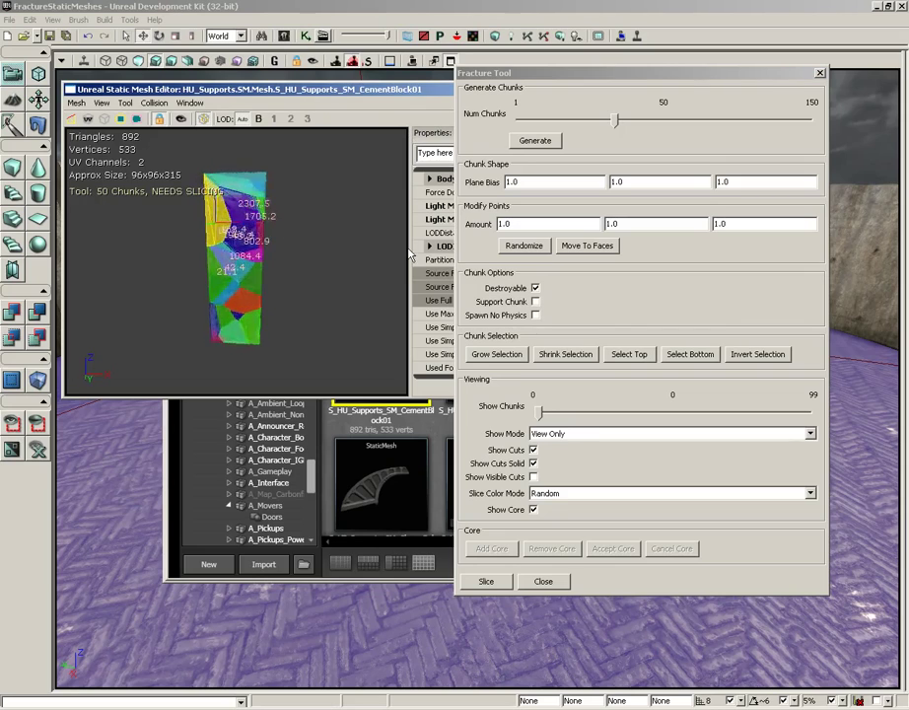
drag(410, 255, 408, 206)
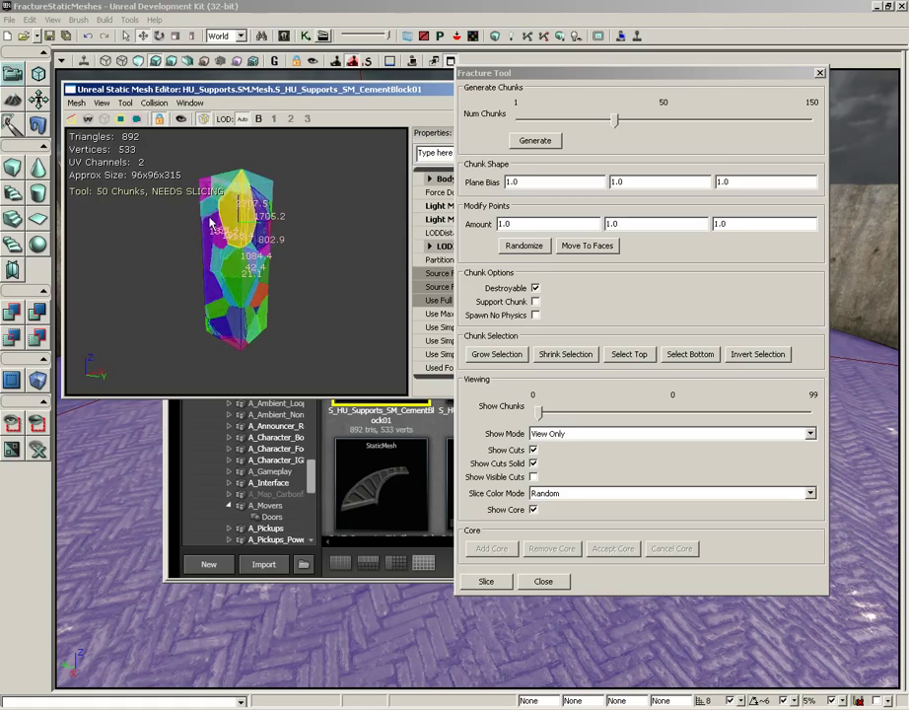
mouse_move(344, 236)
mouse_down()
mouse_move(281, 235)
mouse_move(329, 234)
mouse_up()
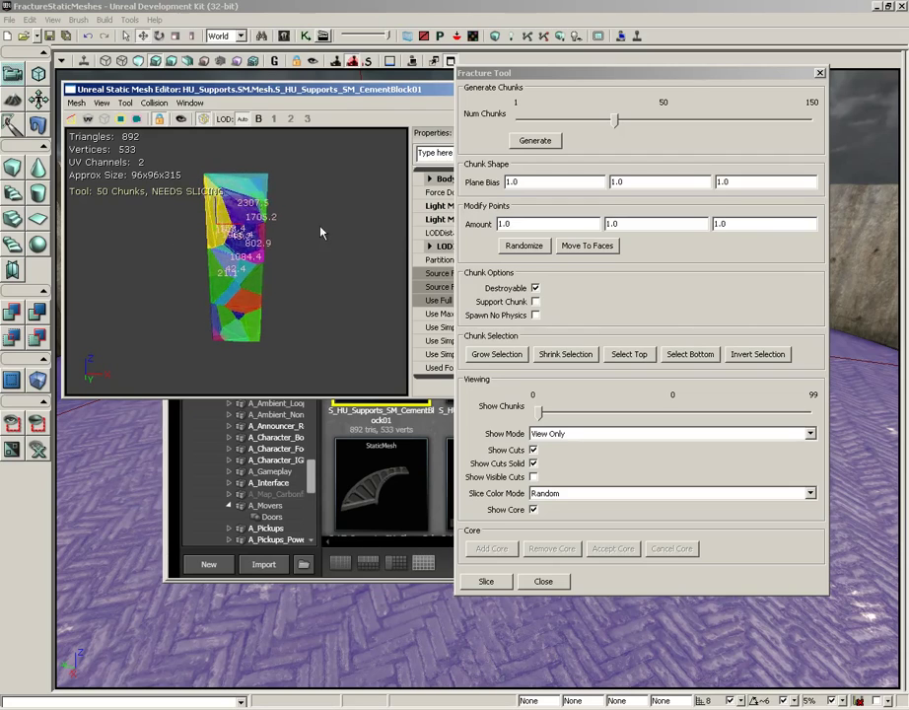
drag(320, 233, 301, 264)
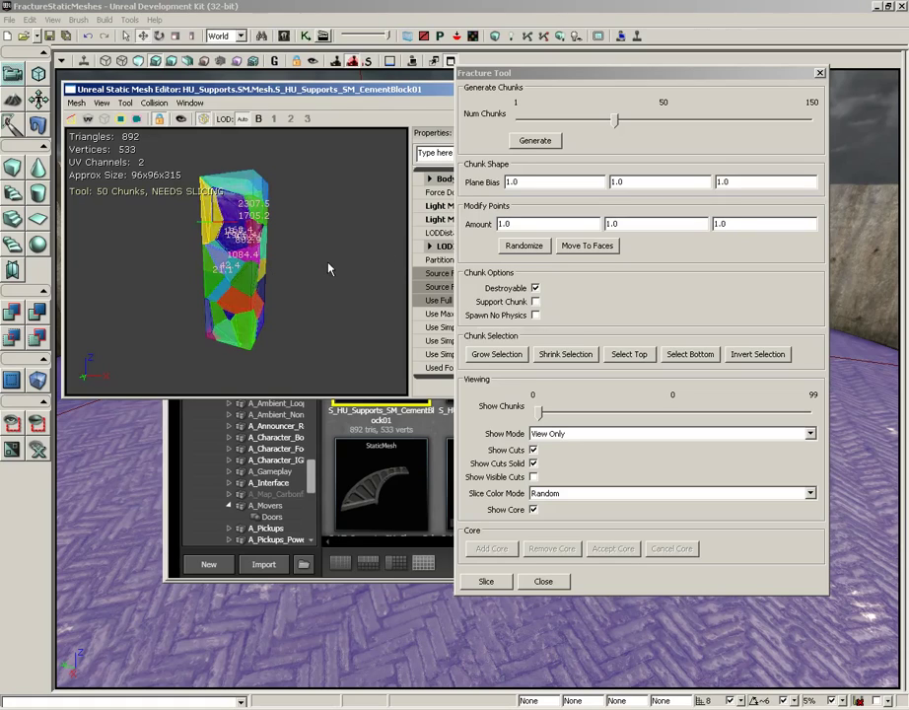
drag(330, 265, 364, 231)
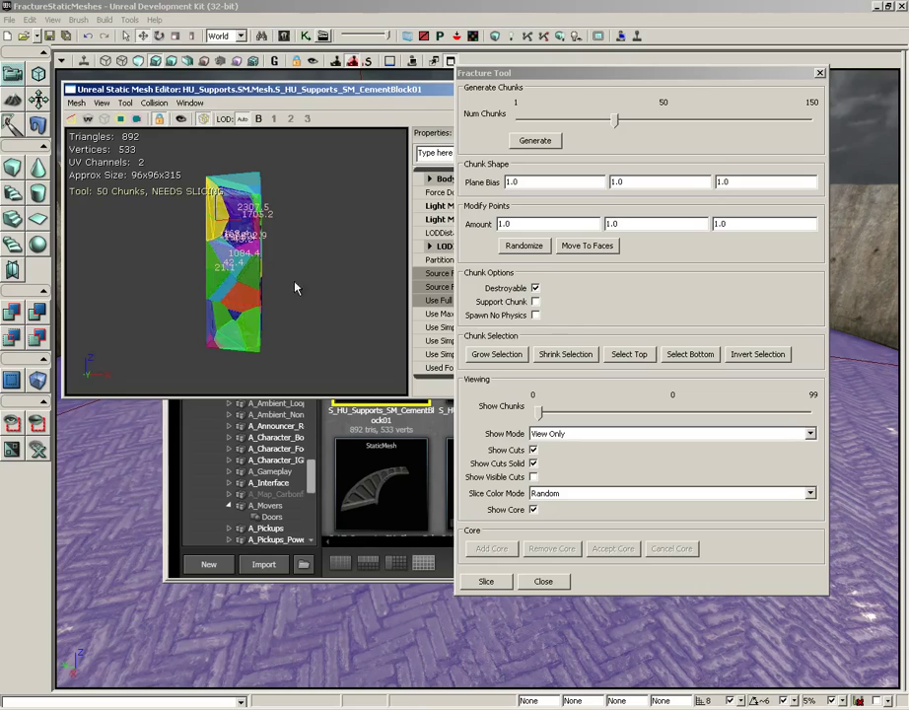
Step: Clear the existing chunk selection and select only the bottom chunks of the cement block, checking them from around the mesh
click(521, 76)
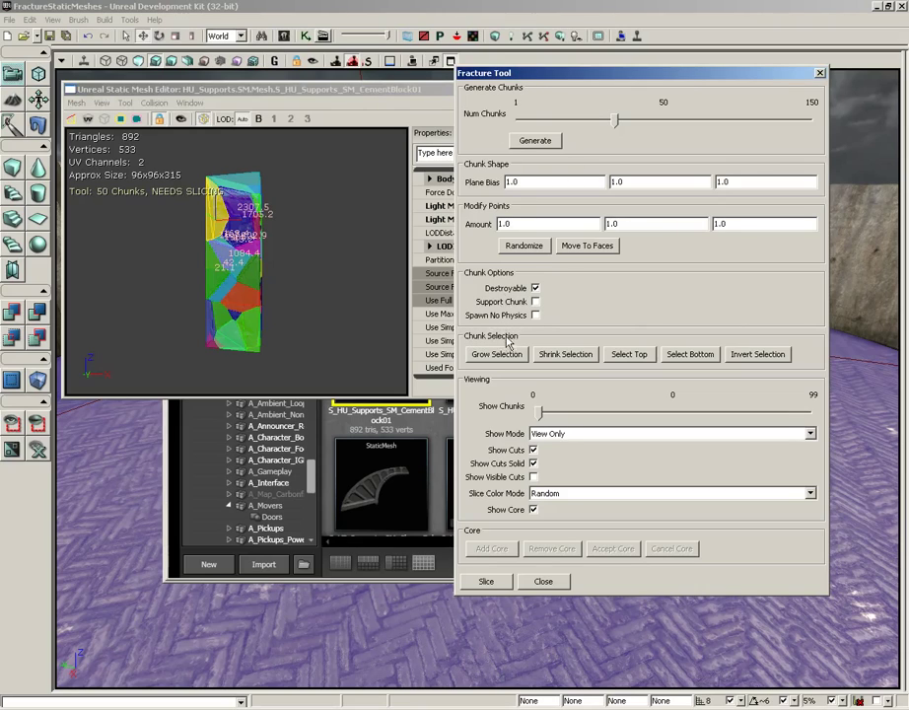
click(690, 354)
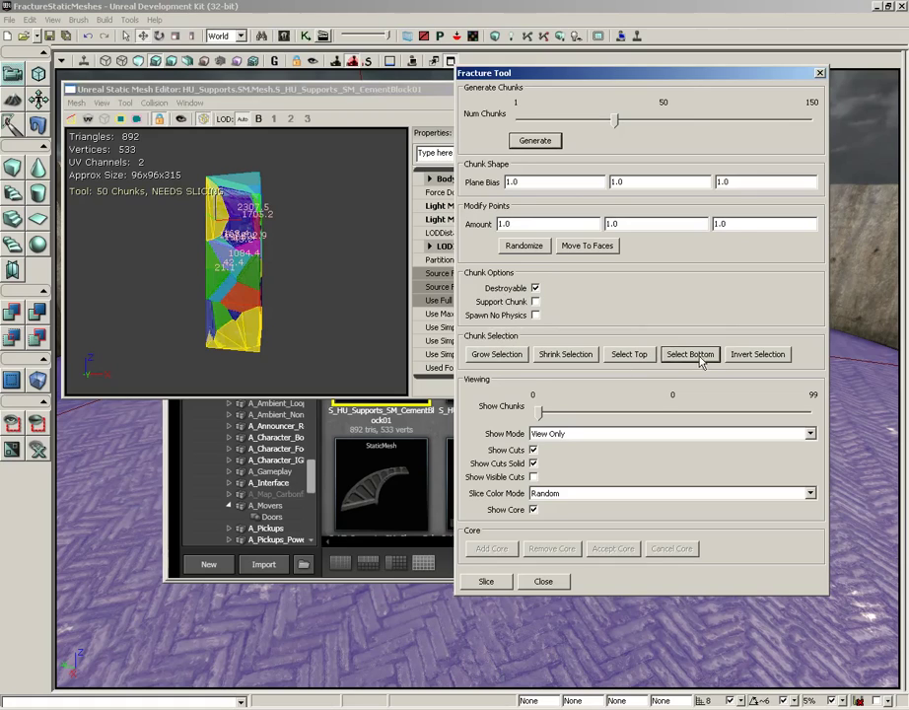
drag(297, 299, 66, 197)
click(349, 319)
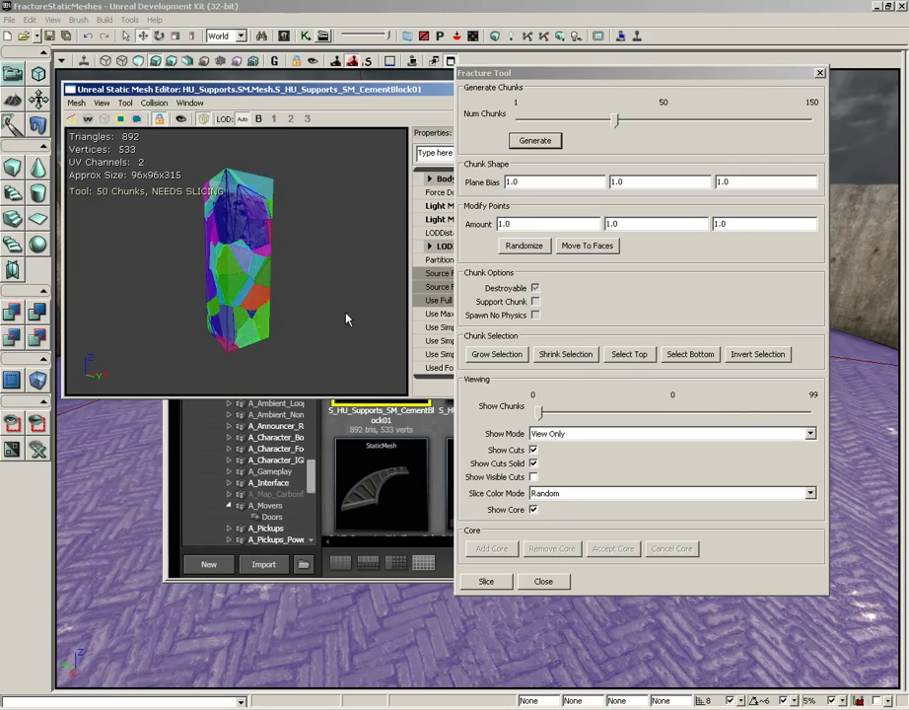
click(702, 357)
mouse_move(306, 234)
mouse_down()
mouse_move(353, 276)
mouse_move(293, 243)
mouse_up()
drag(366, 257, 325, 257)
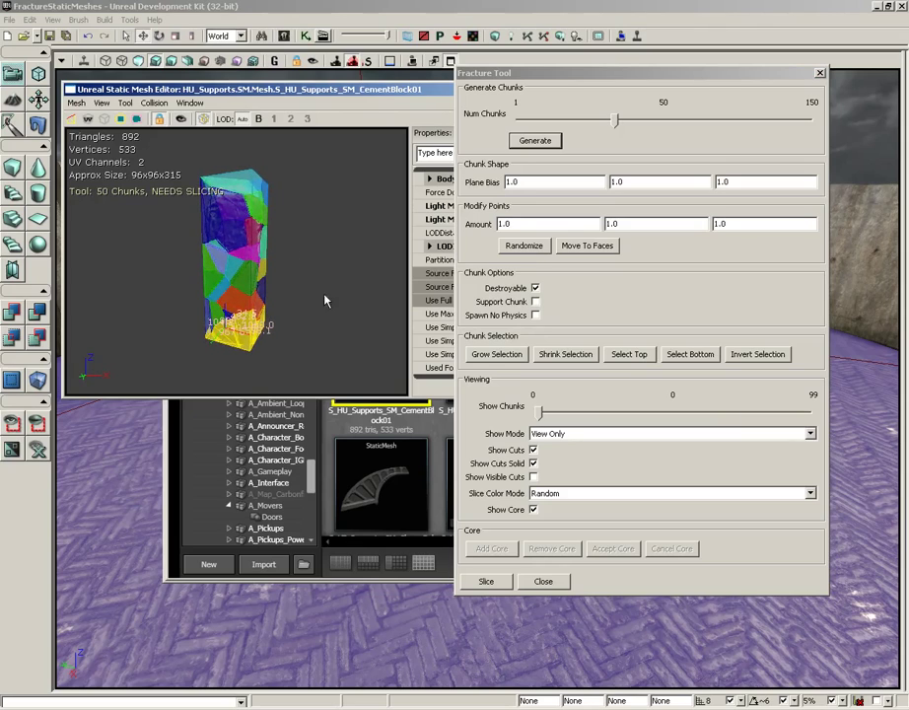
Step: Make the selected bottom chunks of the cement block non-destroyable and mark them as support chunks
click(535, 288)
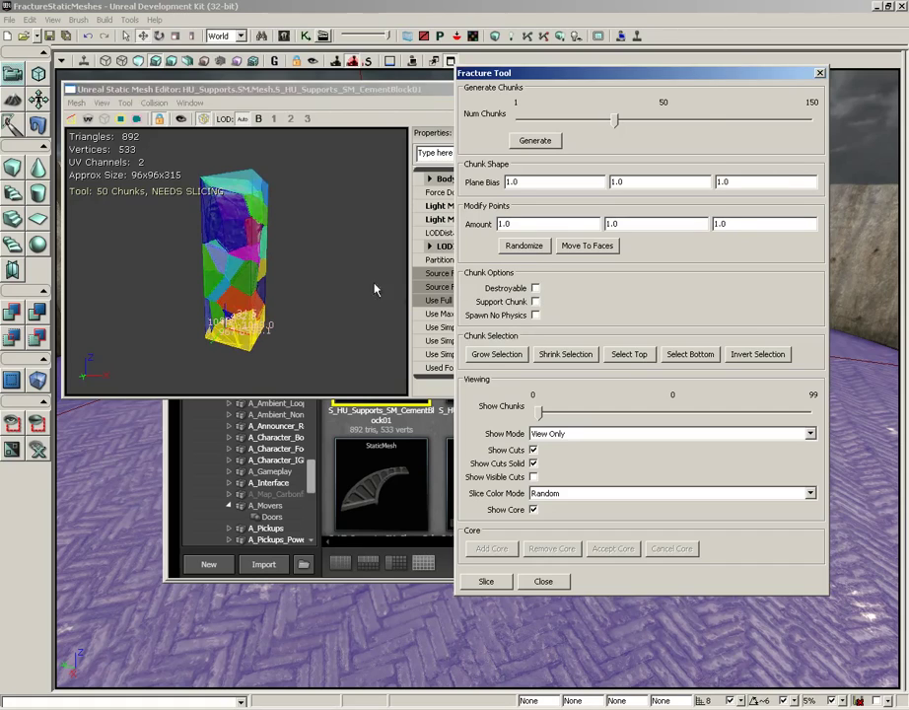
drag(375, 289, 314, 293)
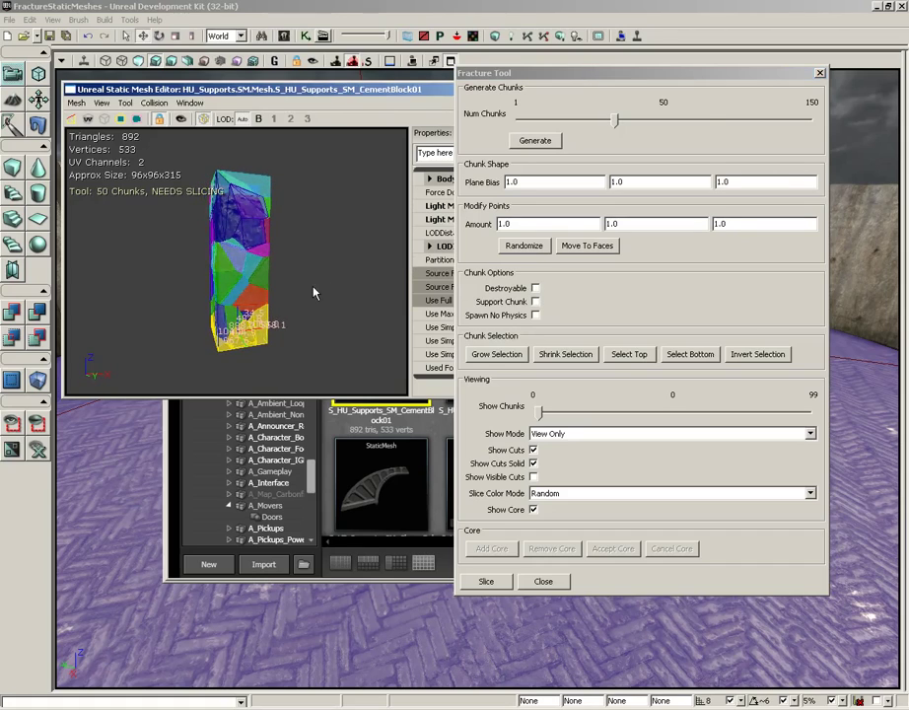
click(535, 302)
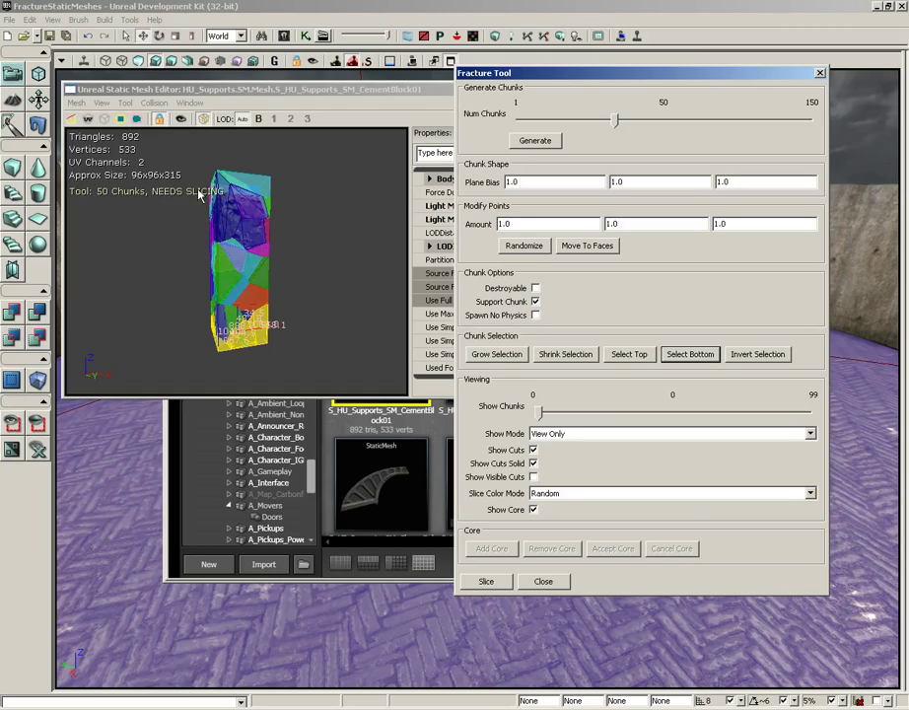
Step: Slice the cement block and store the result in package FractureMeshDemo, group Meshes, under the name fractured_column
click(486, 581)
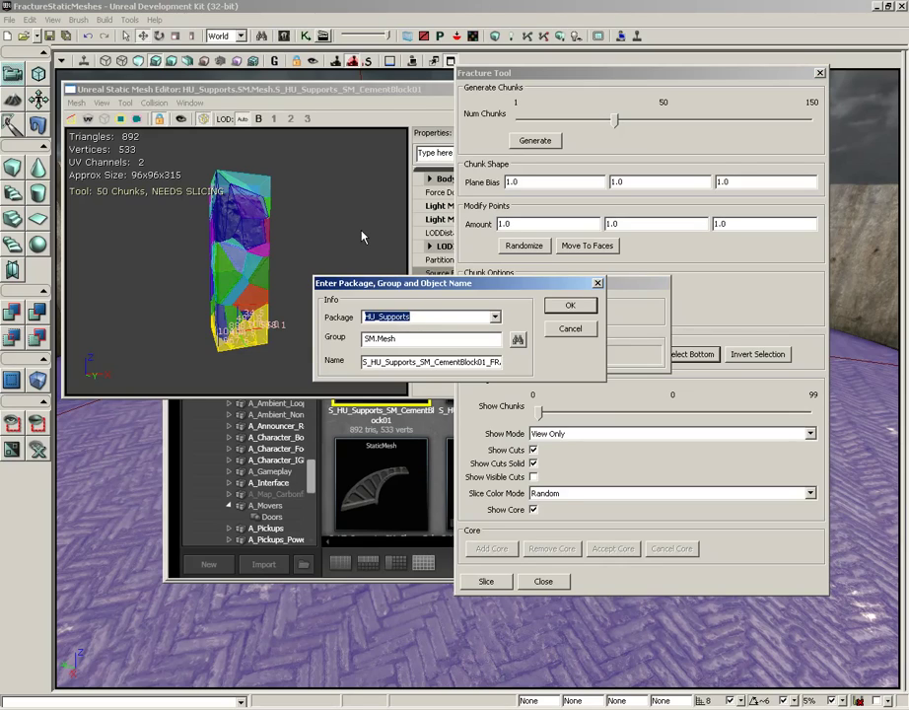
text(FractureMeshDemo)
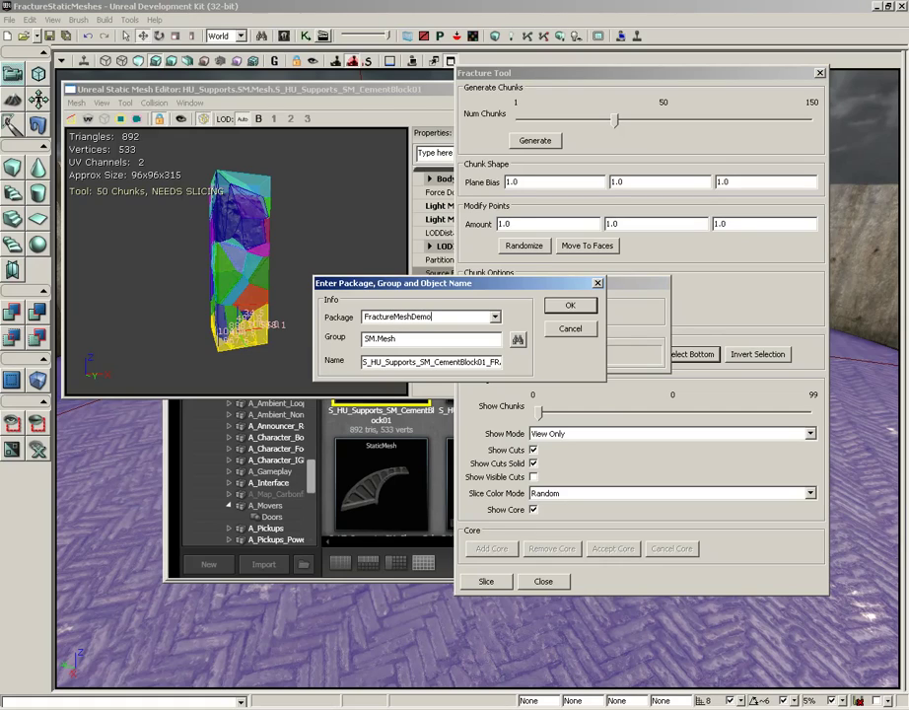
key(Tab)
text(Mech)
key(BackSpace)
text(shes)
double_click(374, 361)
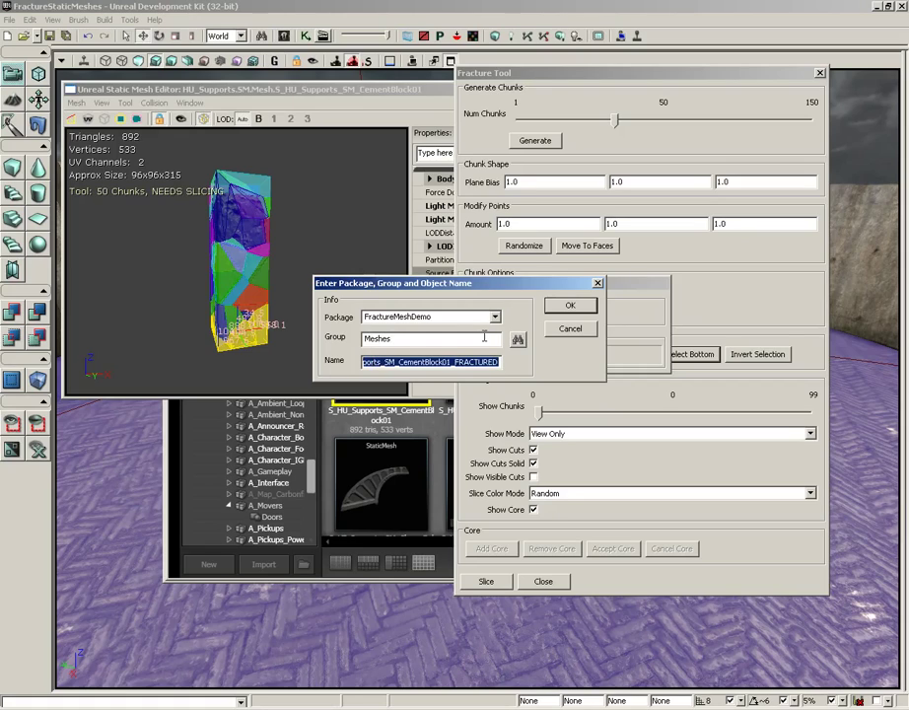
text(fractured_column)
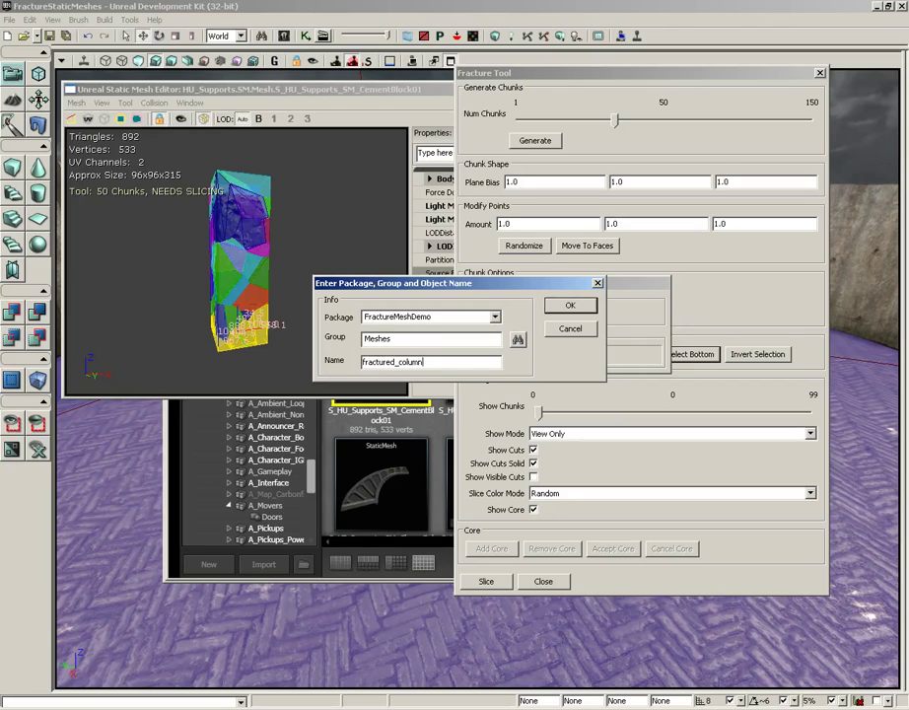
key(Return)
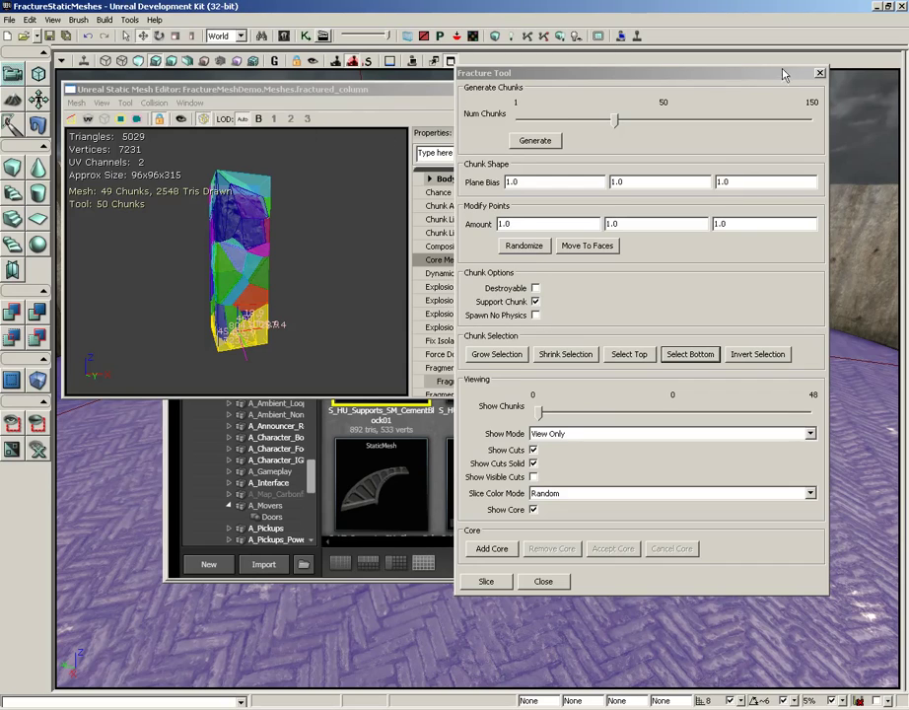
Step: Close the Fracture Tool and the mesh editor, and fully refresh the Content Browser
click(819, 73)
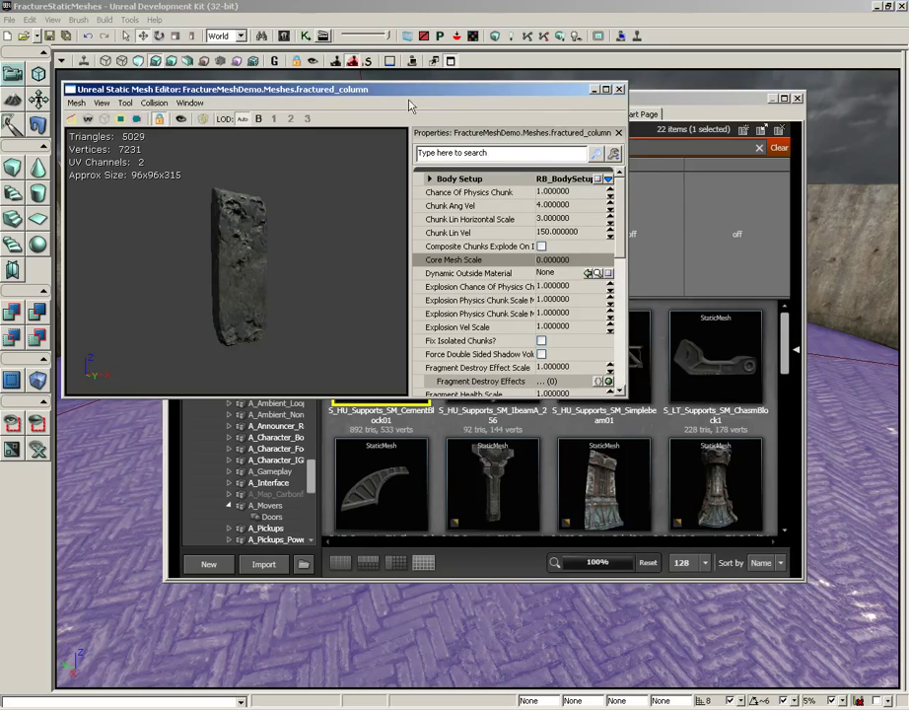
click(619, 90)
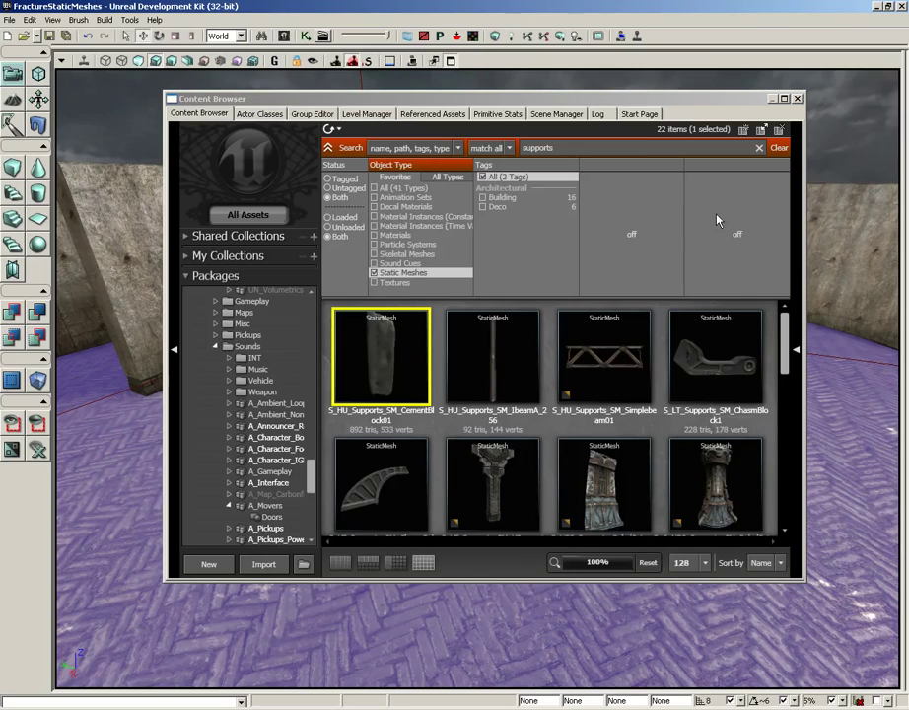
drag(313, 479, 312, 527)
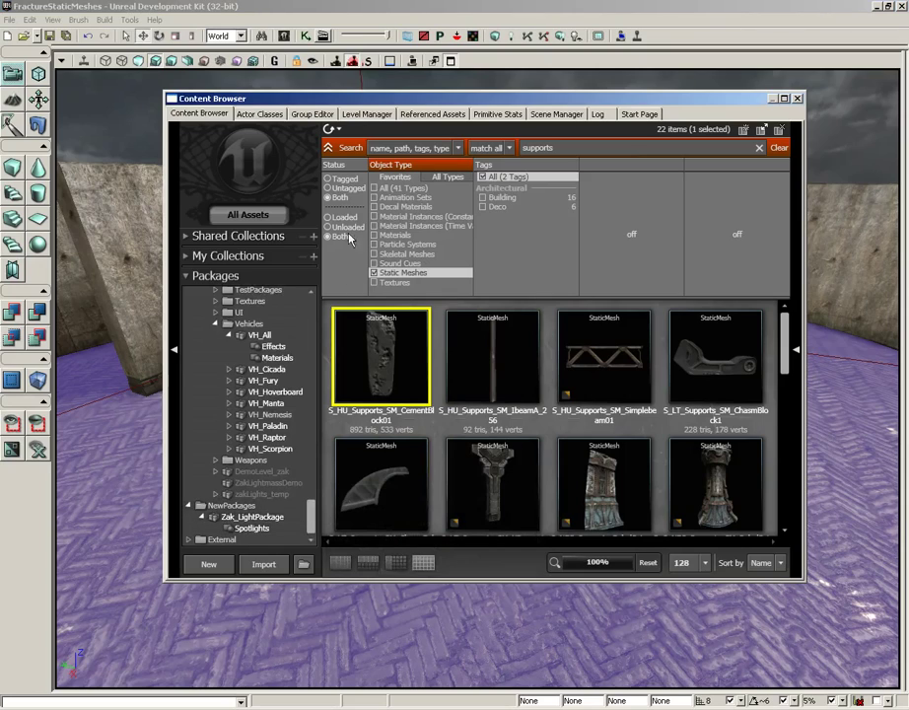
click(339, 129)
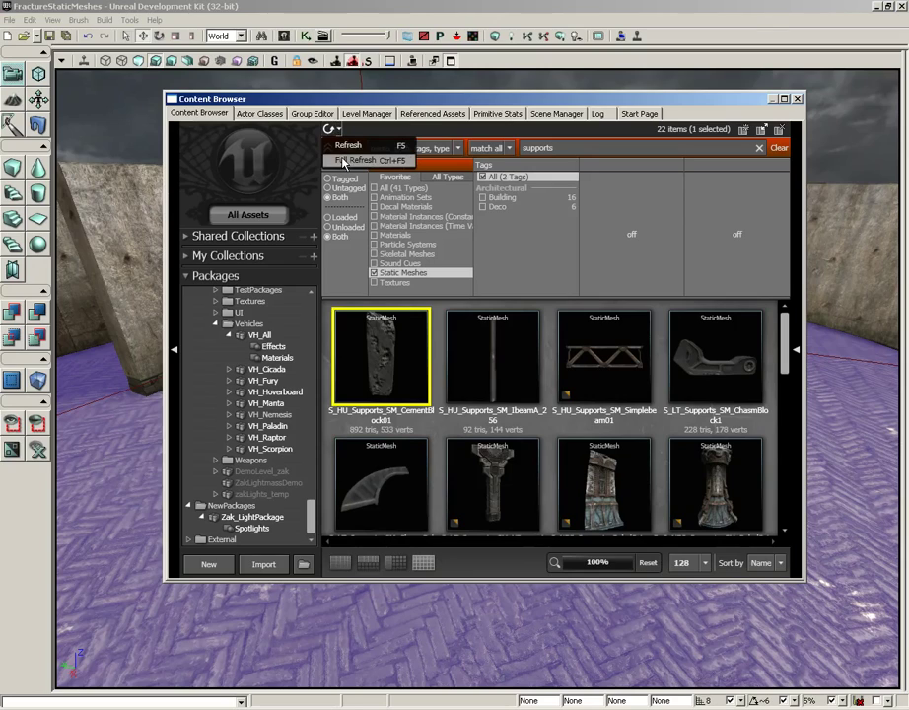
click(347, 160)
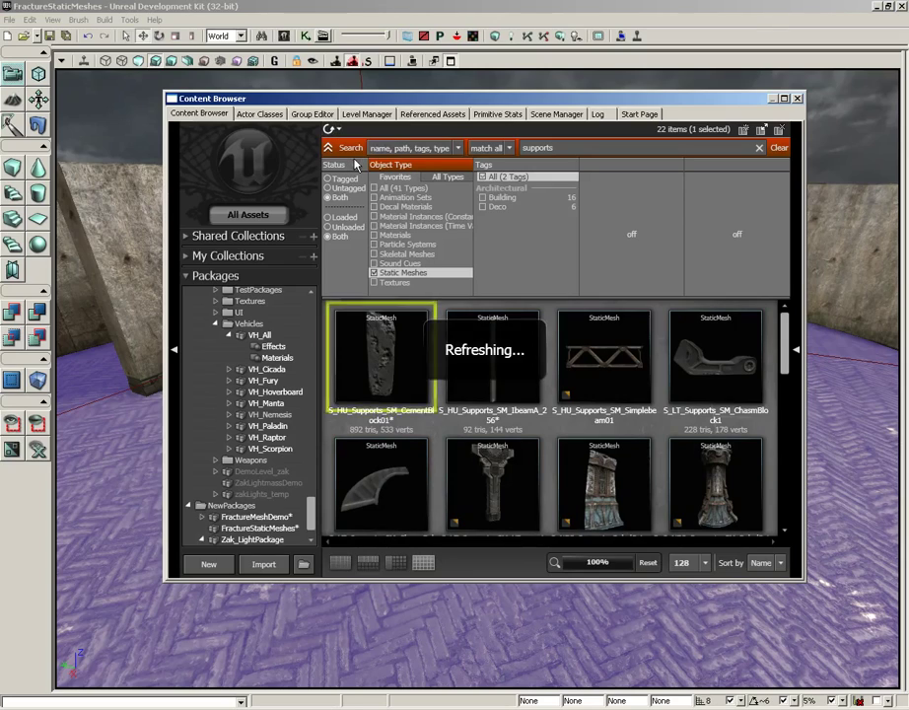
Step: Try to save the FractureStaticMeshes package from the Content Browser
click(249, 528)
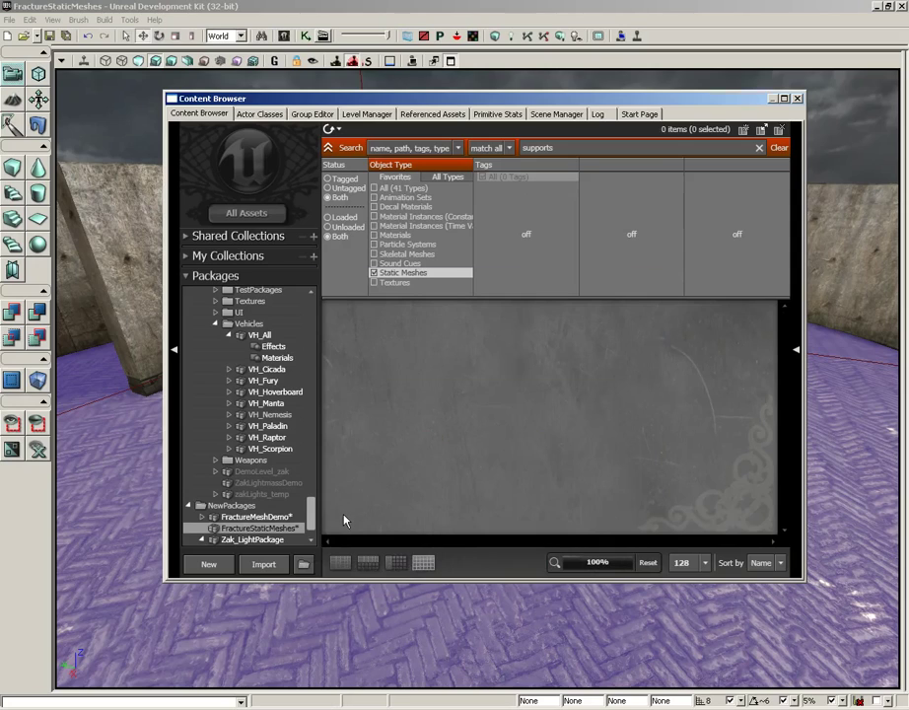
key(ctrl+s)
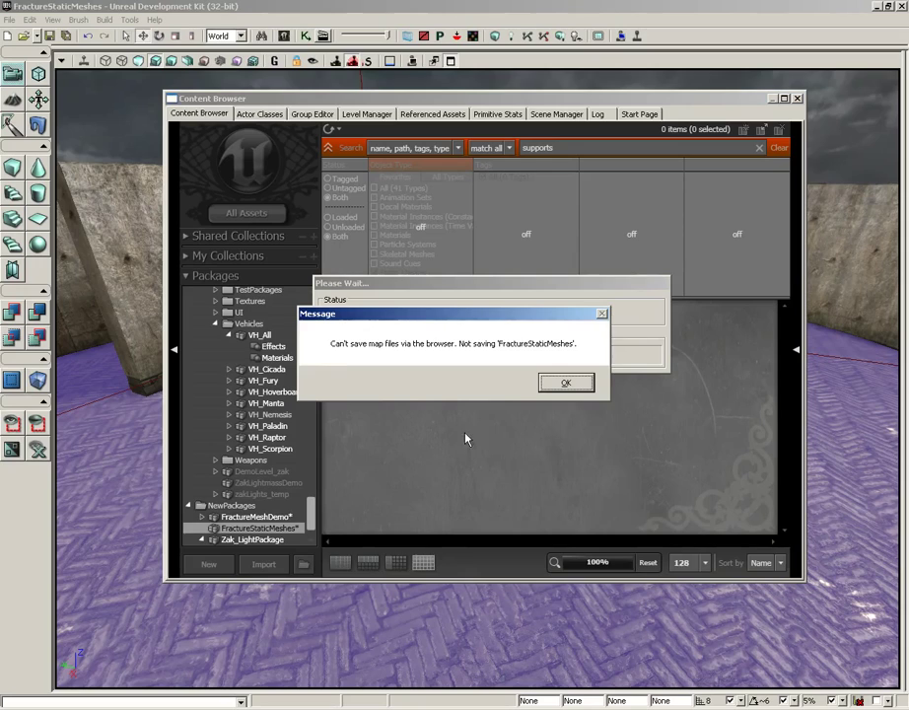
click(557, 383)
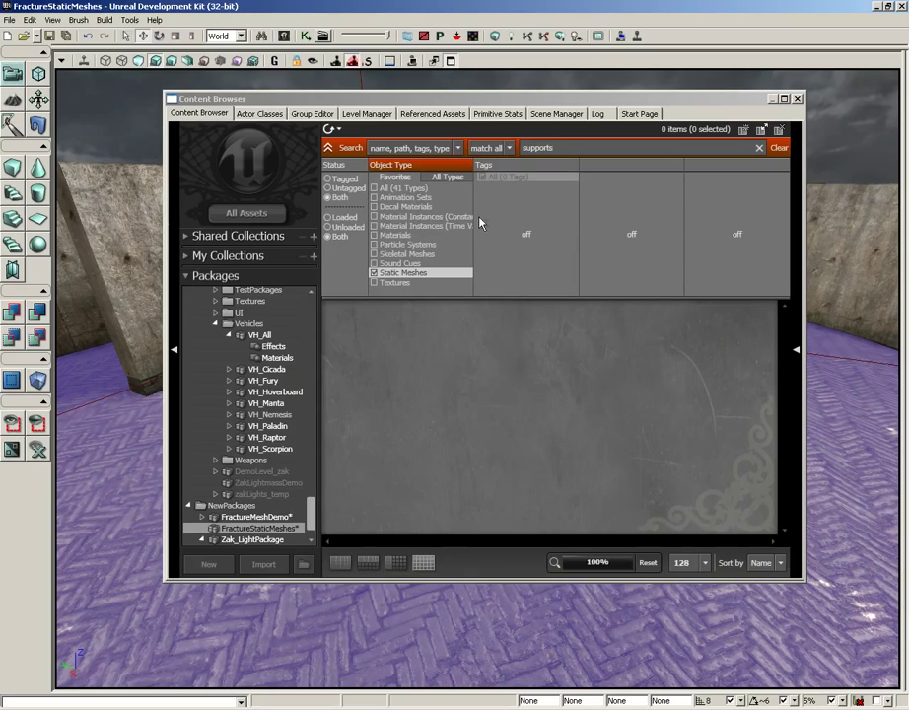
Step: Clear the asset search filters and save the FractureMeshDemo package as FractureMeshDemo.upk in the Content folder
click(779, 148)
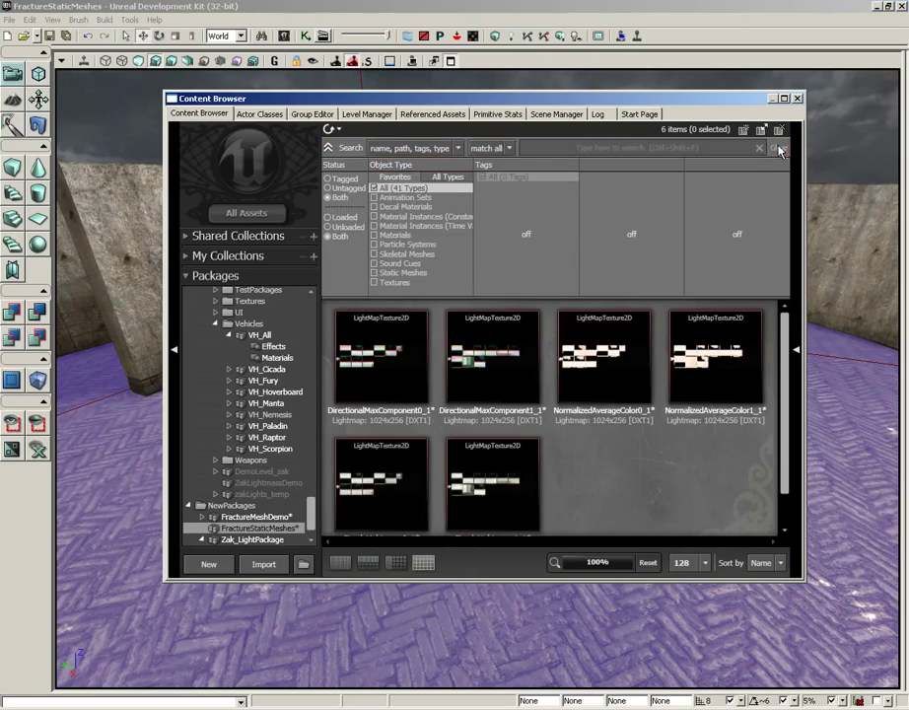
click(262, 517)
click(247, 529)
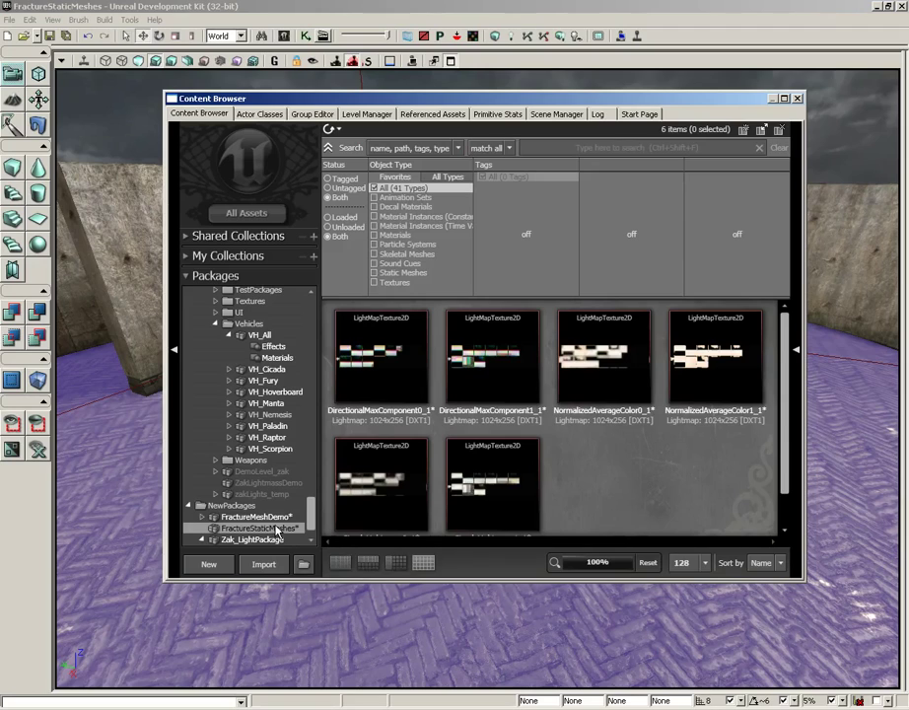
click(246, 518)
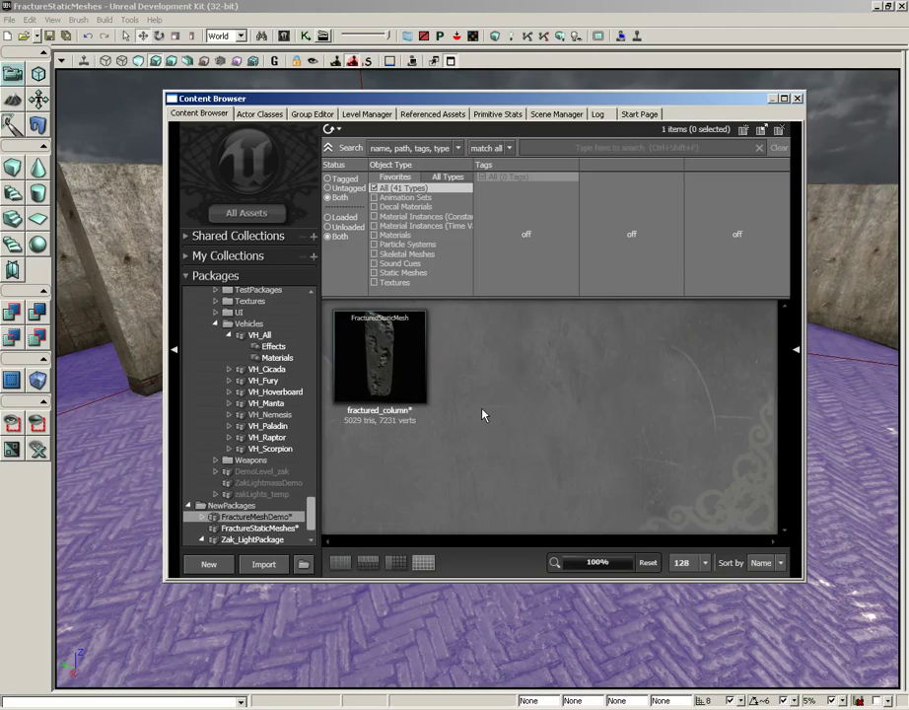
key(ctrl+s)
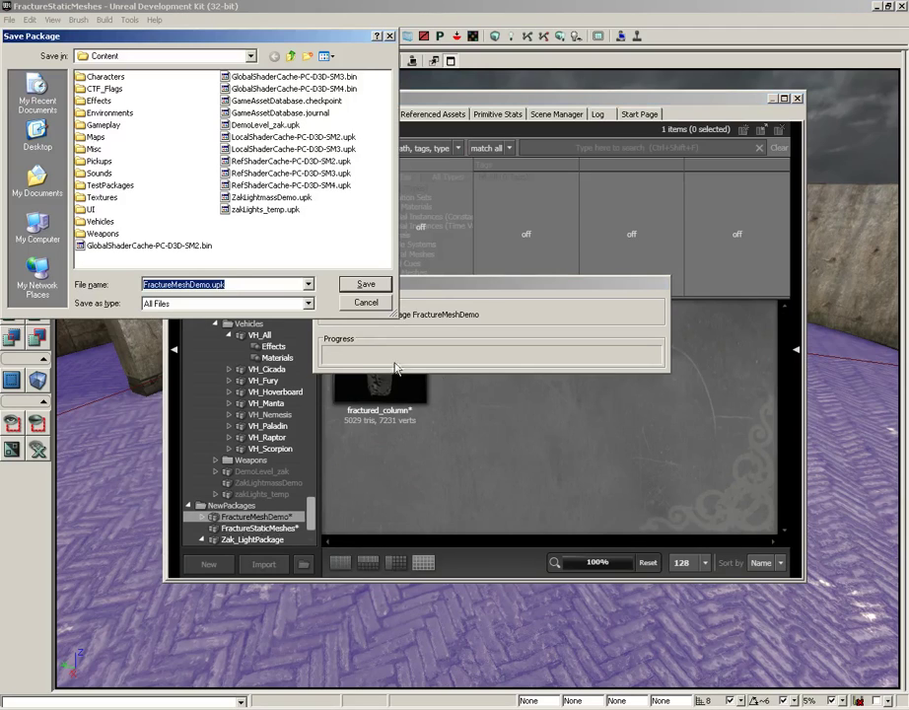
click(366, 284)
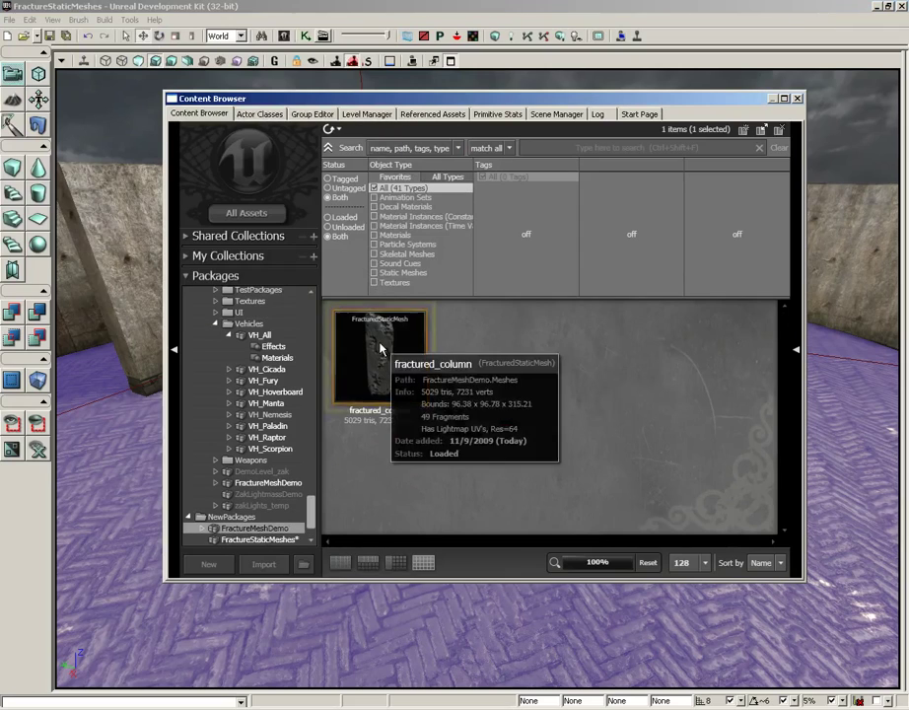
Step: Place the fractured_column mesh on the level's floor near the wall and close the Content Browser
click(378, 355)
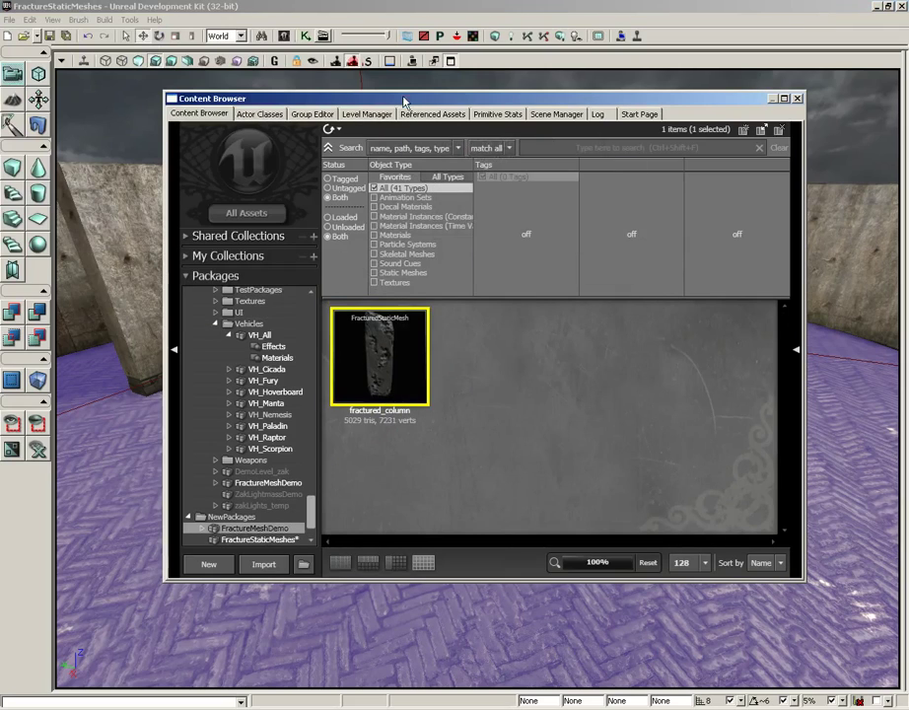
drag(403, 101, 841, 53)
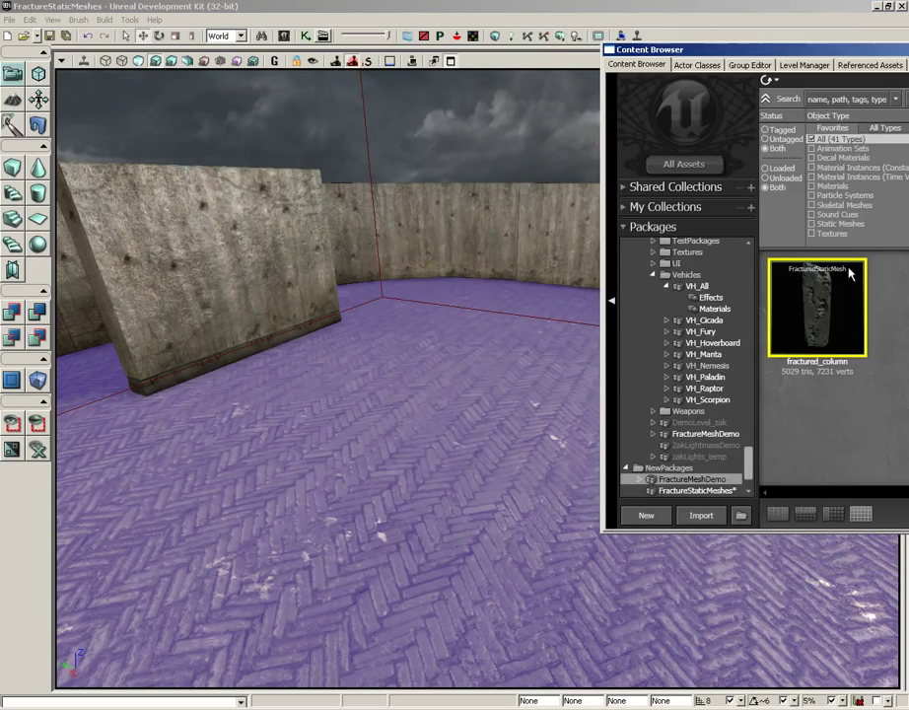
mouse_move(824, 314)
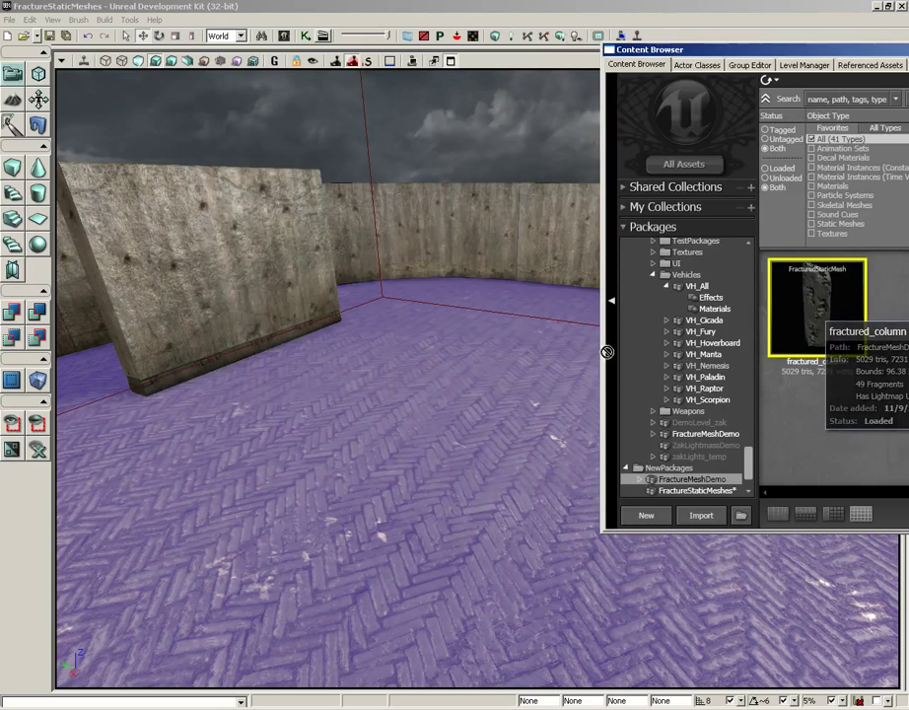
drag(435, 411, 463, 389)
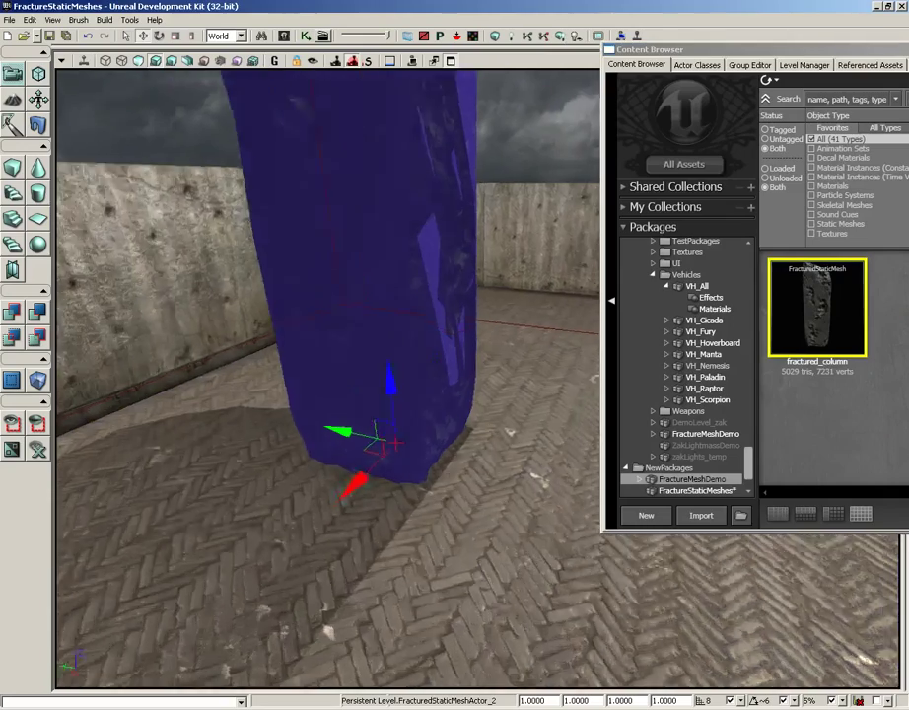
right_drag(463, 390, 679, 315)
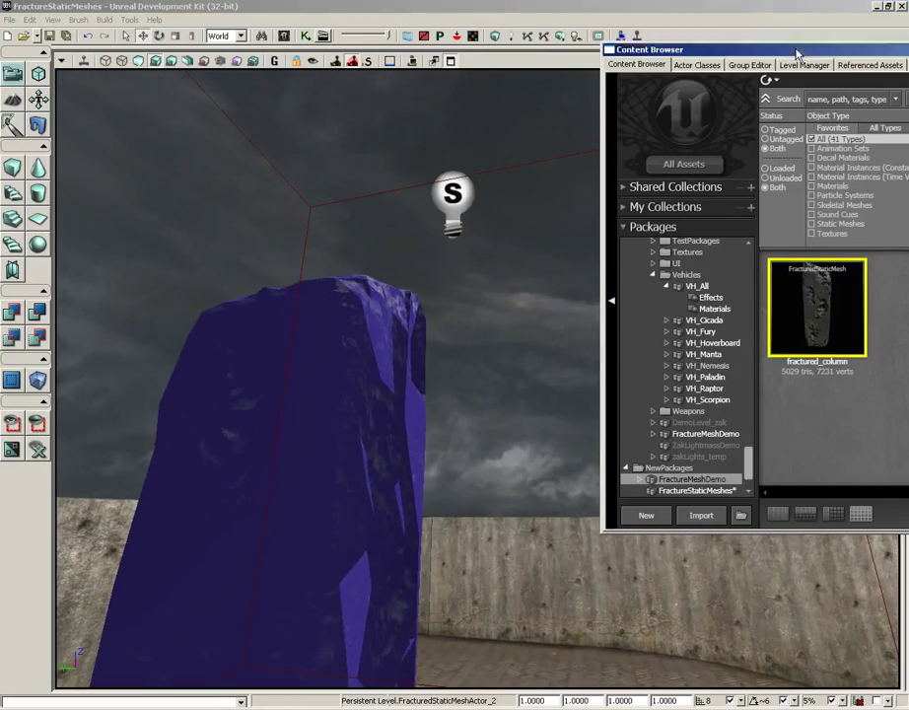
drag(797, 49, 826, 116)
click(812, 120)
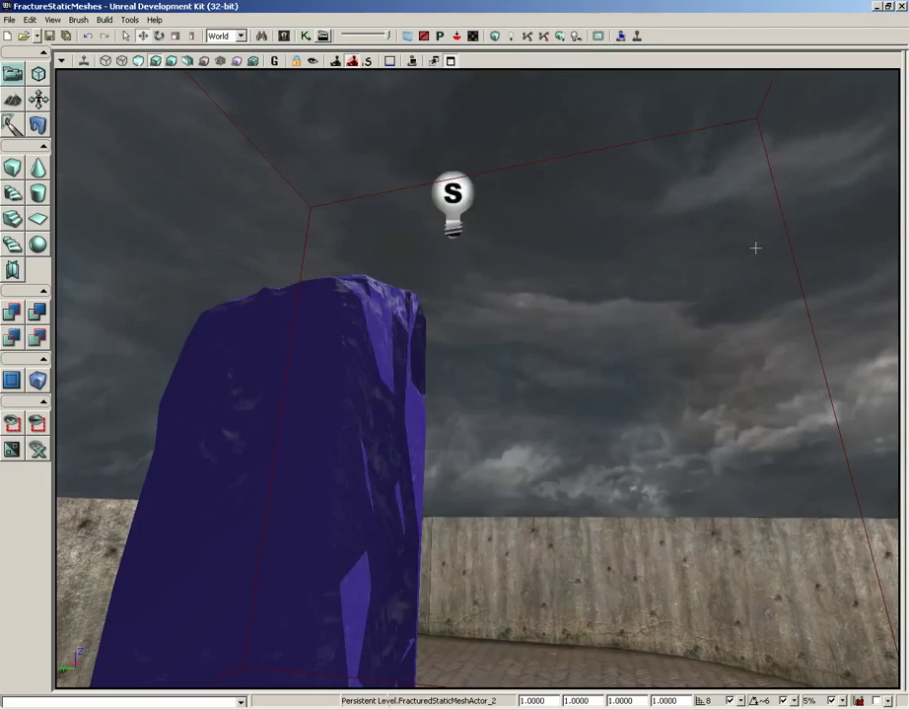
Step: Move the point light away from above the column along its two horizontal axes and rebuild the whole level
right_drag(755, 247, 789, 223)
click(698, 247)
drag(602, 225, 562, 267)
right_drag(567, 240, 650, 238)
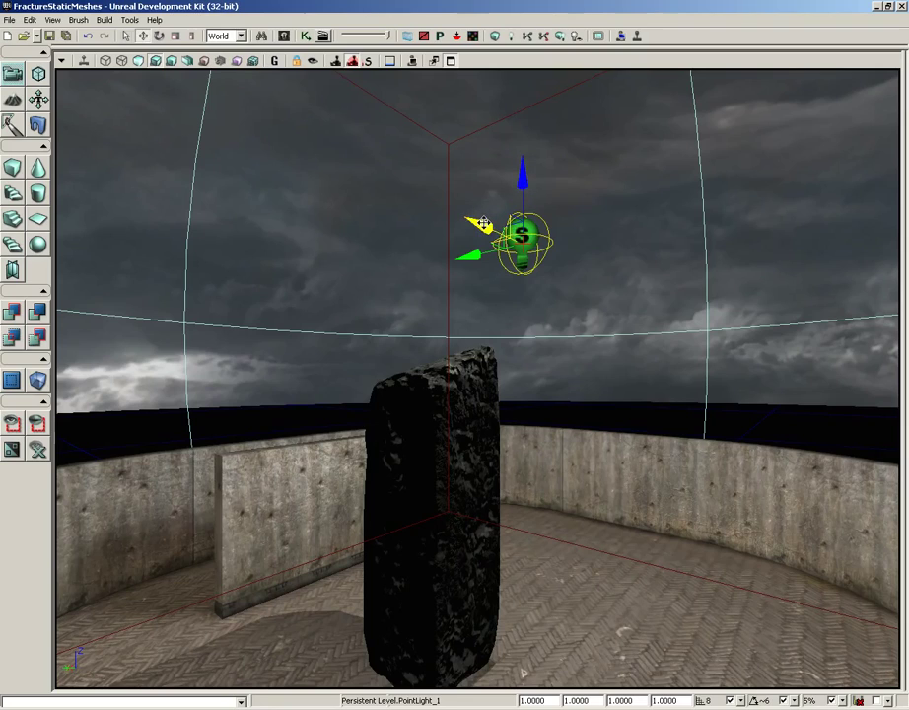
drag(483, 222, 535, 224)
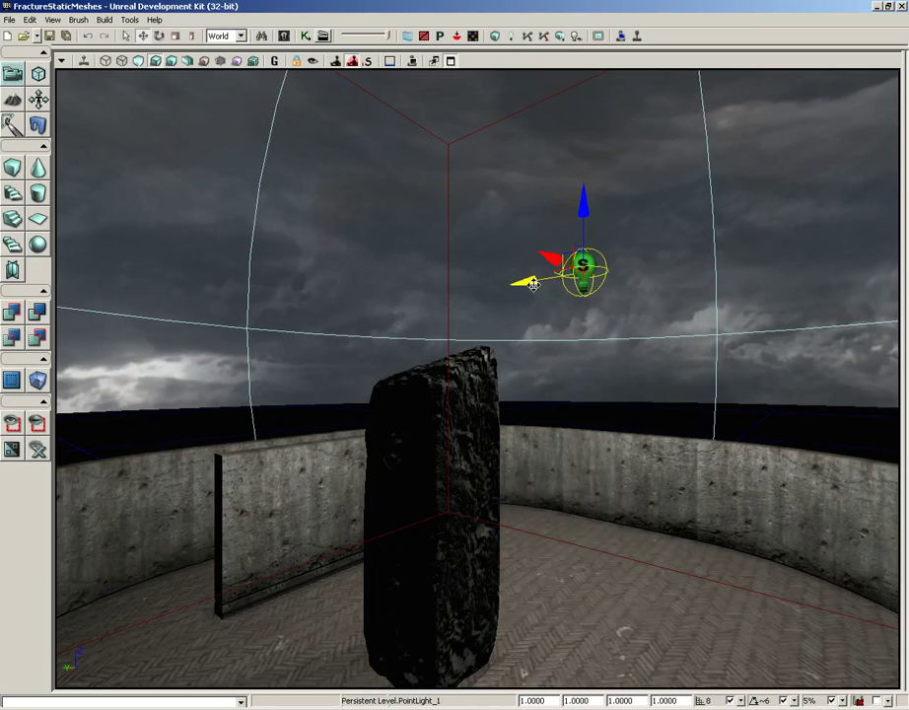
drag(531, 281, 620, 278)
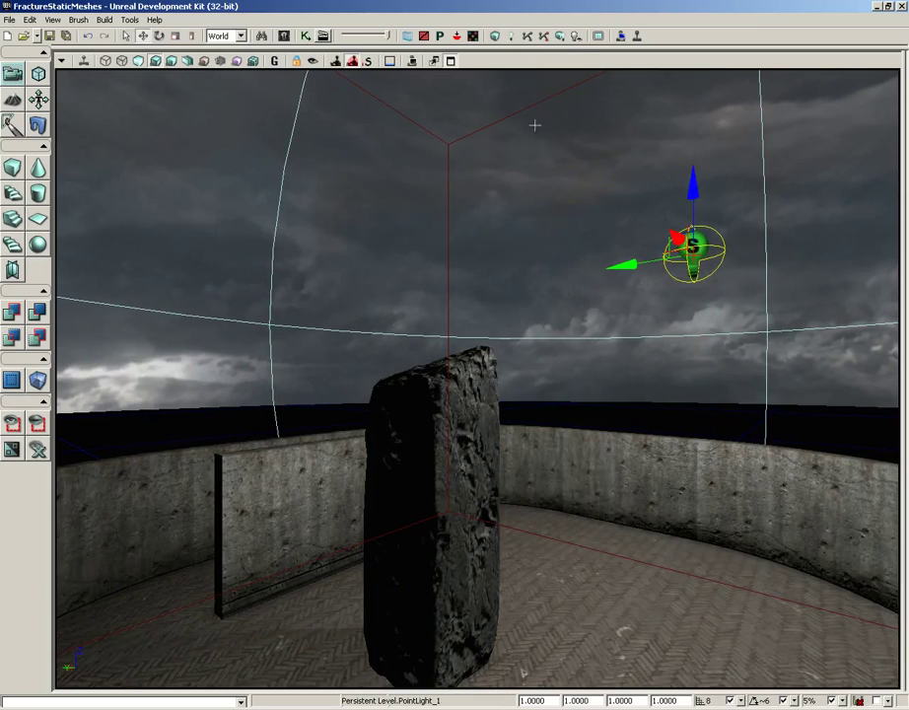
click(560, 37)
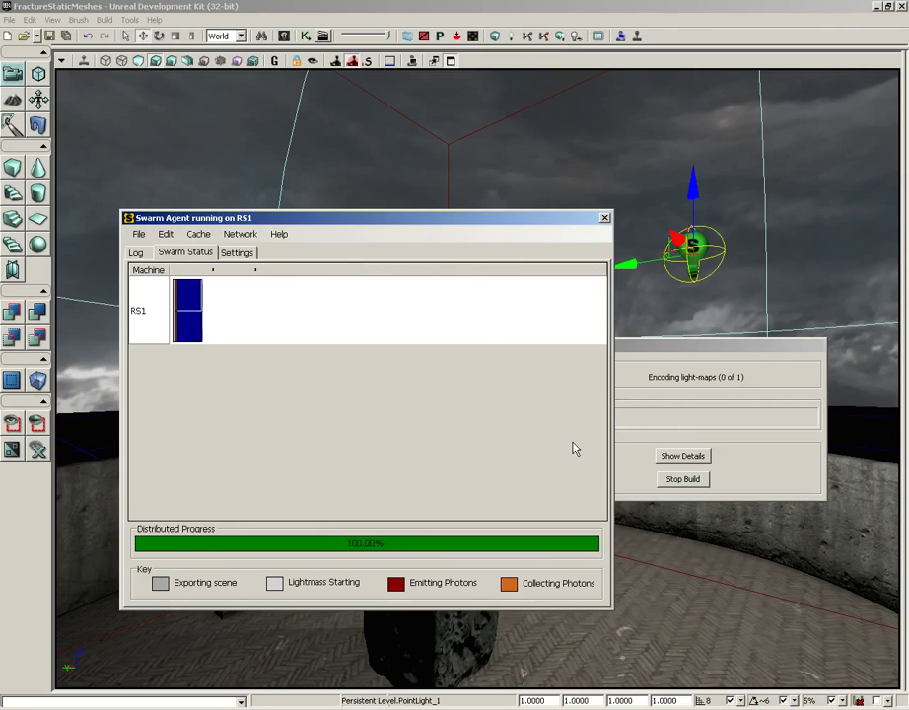
click(868, 285)
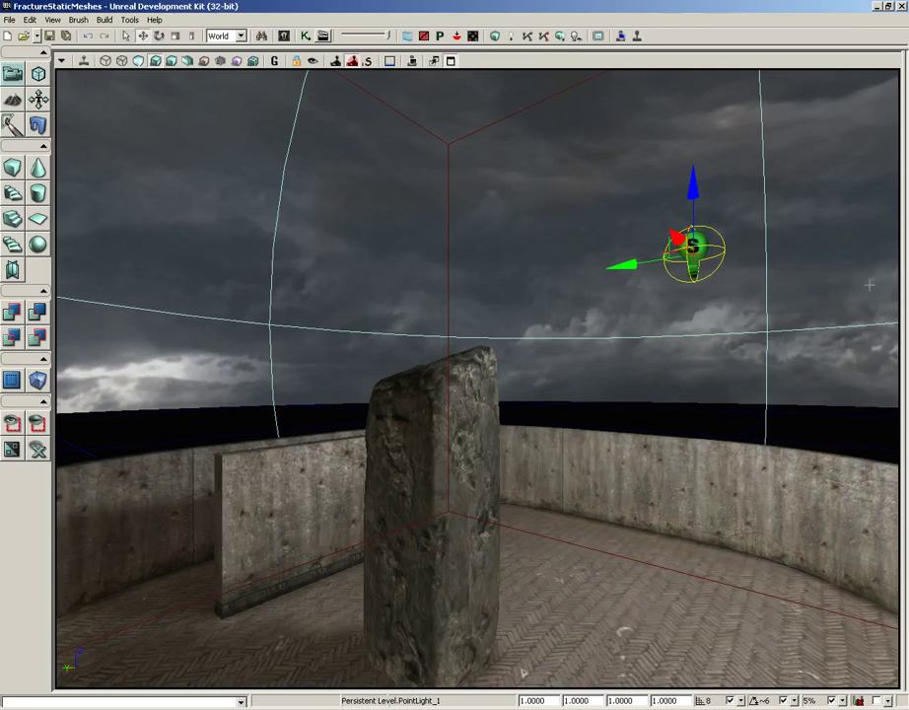
Step: Start an in-editor game from the floor in front of the fractured column and walk up to the column
right_click(665, 615)
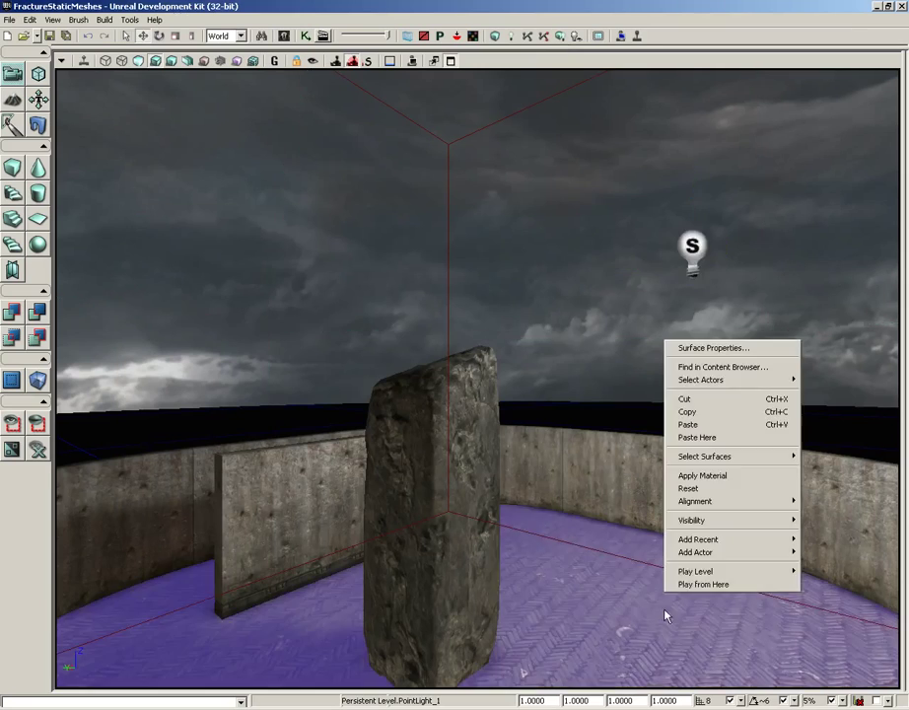
click(703, 583)
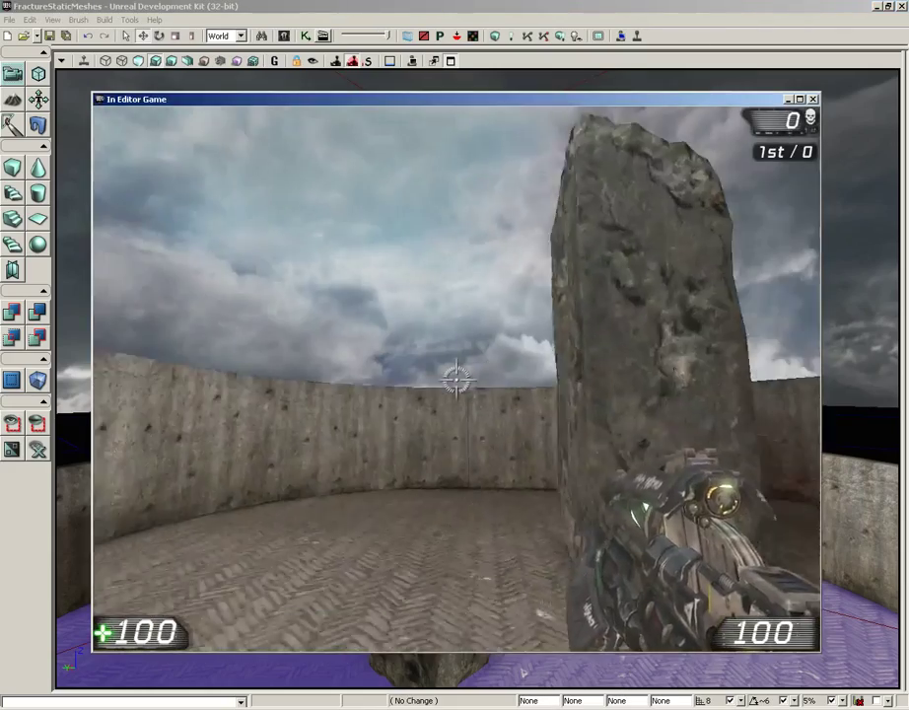
key(w)
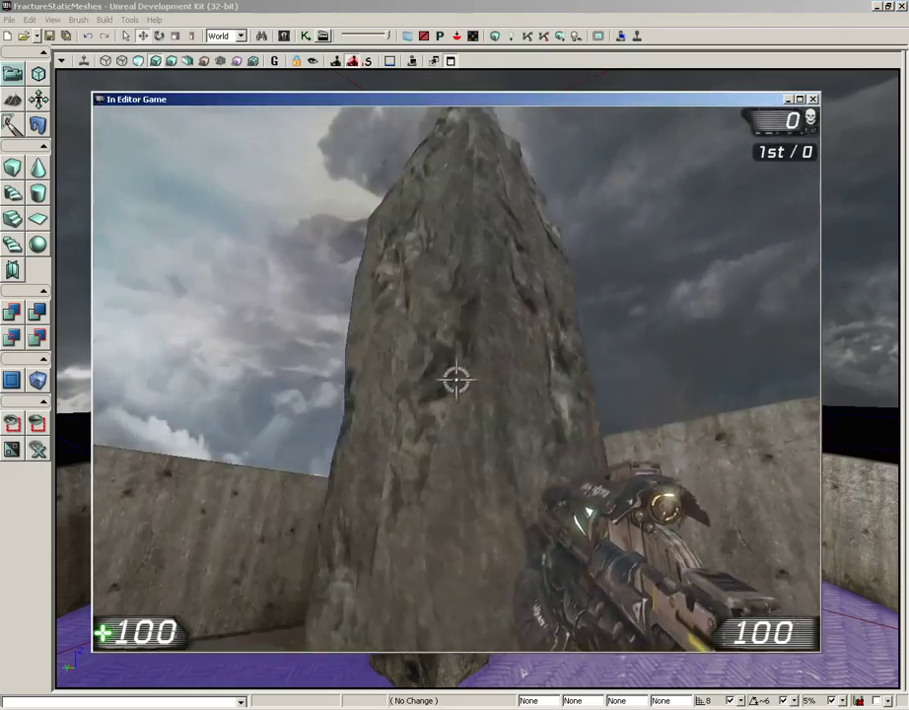
Step: Shoot the column repeatedly from its top down to its base to test how it breaks apart
click(455, 379)
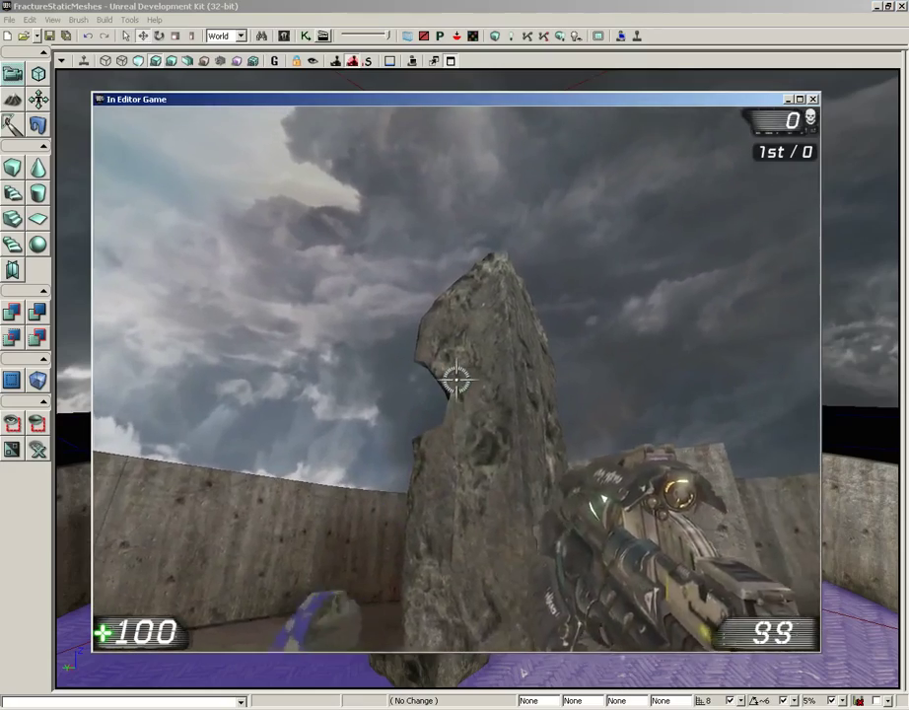
click(455, 379)
click(456, 379)
click(456, 379)
click(455, 380)
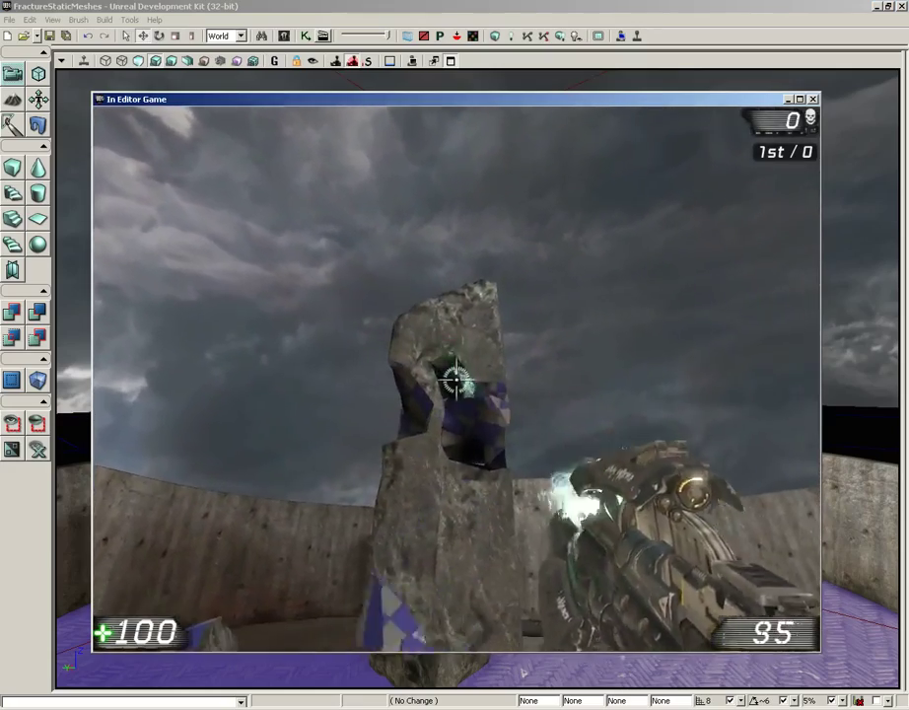
click(455, 380)
click(455, 380)
click(455, 380)
click(456, 380)
click(455, 379)
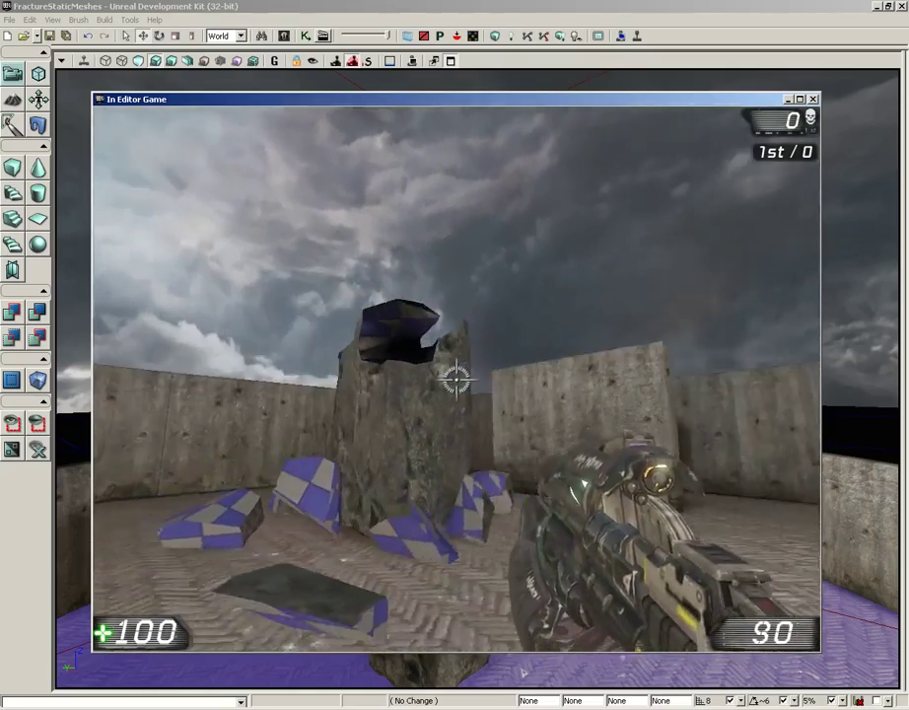
click(456, 379)
click(455, 380)
click(455, 379)
click(455, 380)
click(455, 380)
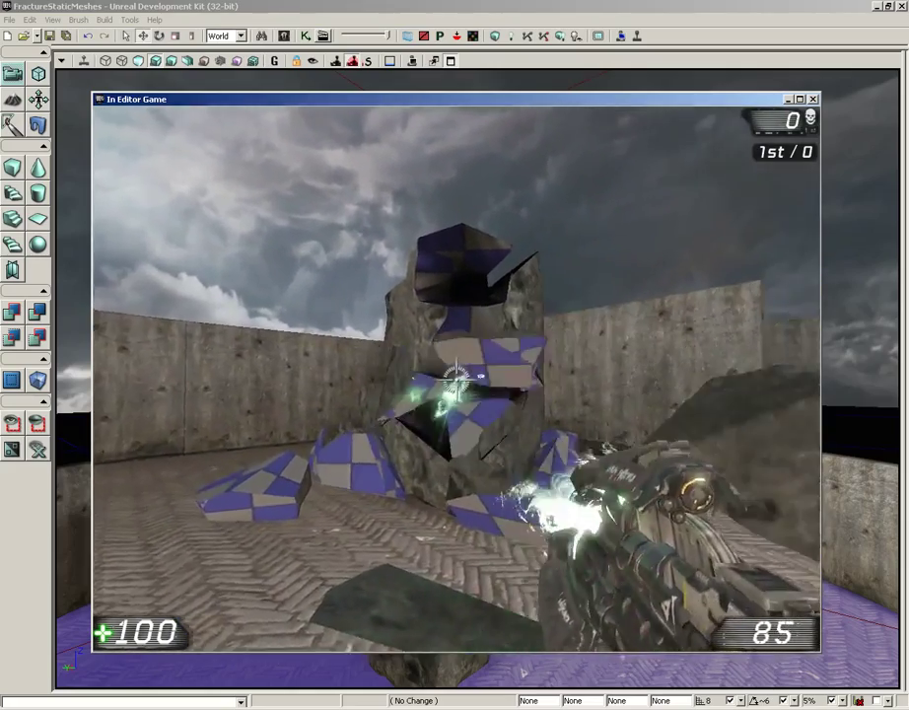
click(455, 379)
click(455, 379)
click(455, 379)
click(456, 380)
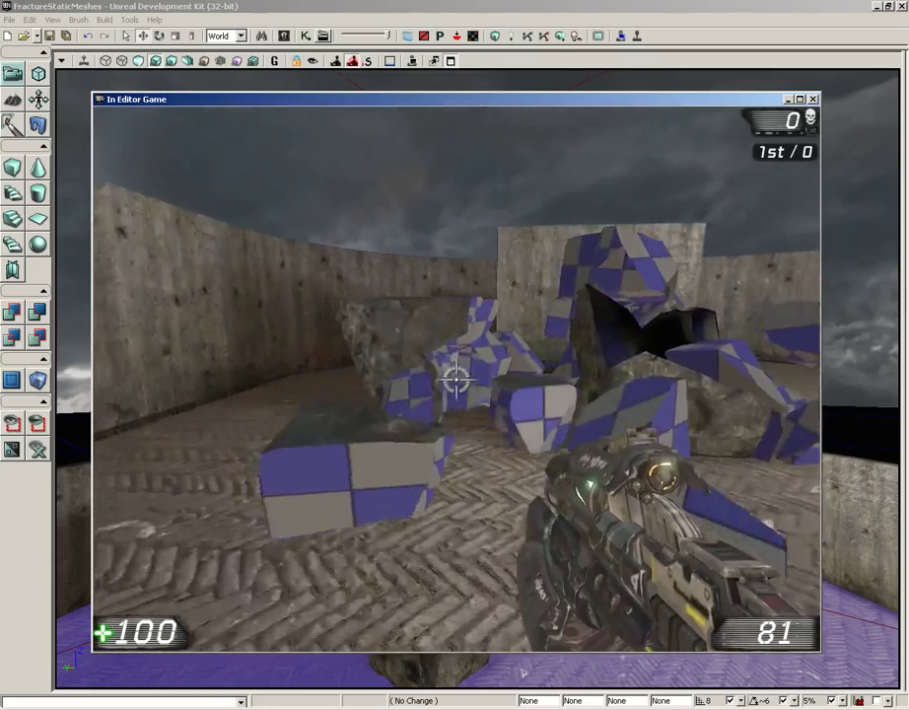
Step: Walk around the fallen column pieces to examine their broken inner faces, and end the in-editor game
key(w)
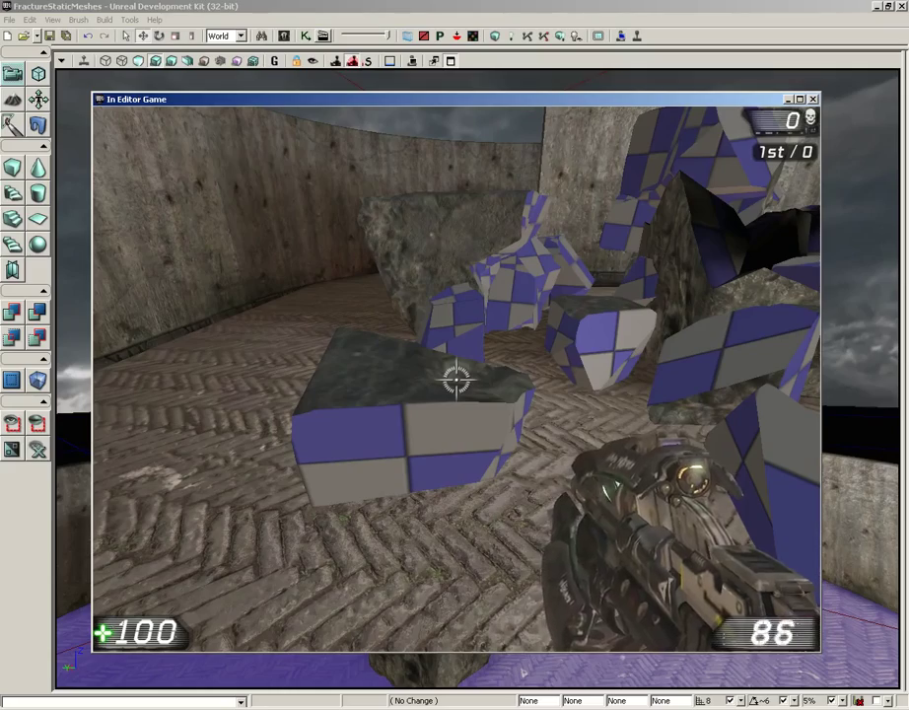
key(w)
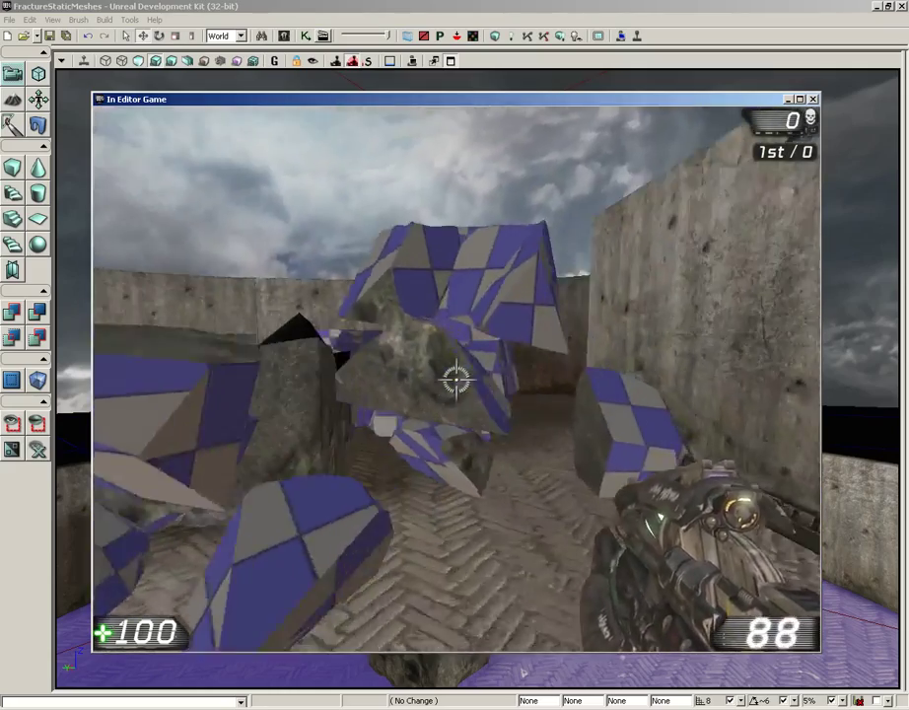
key(s)
key(Escape)
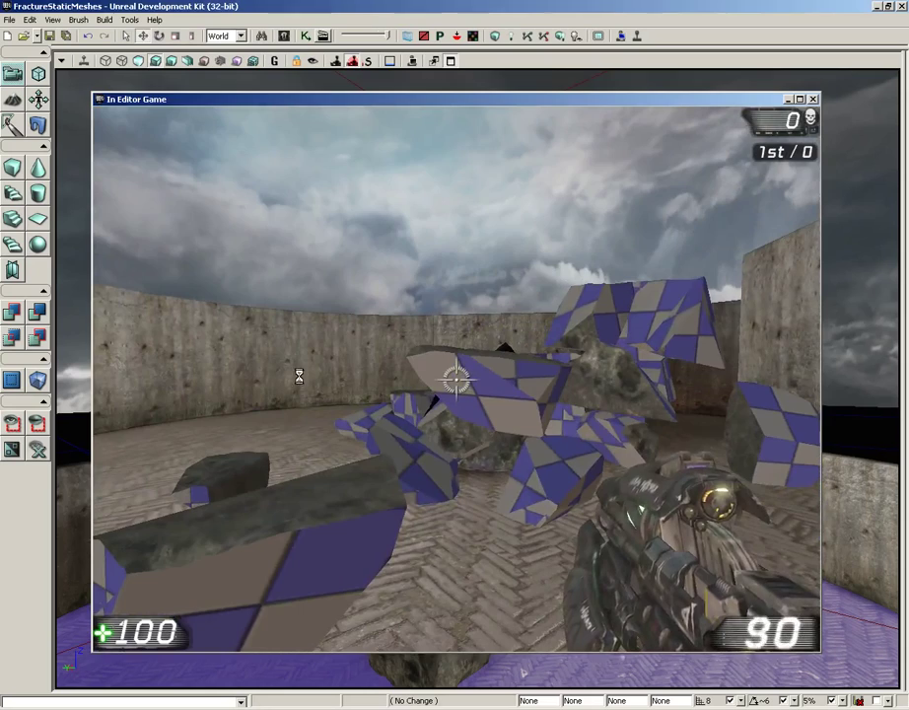